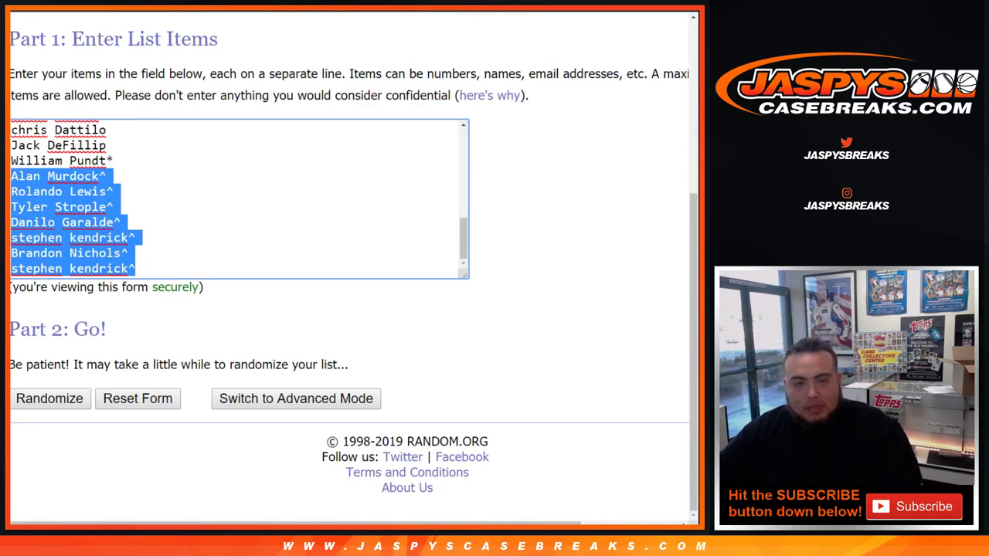
# Roll two dice in RANDOM.ORG's Dice Roller (5 and 3, total 8), then return to the name list
pyautogui.click(136, 238)
pyautogui.hotkey('ctrl', 'Home')
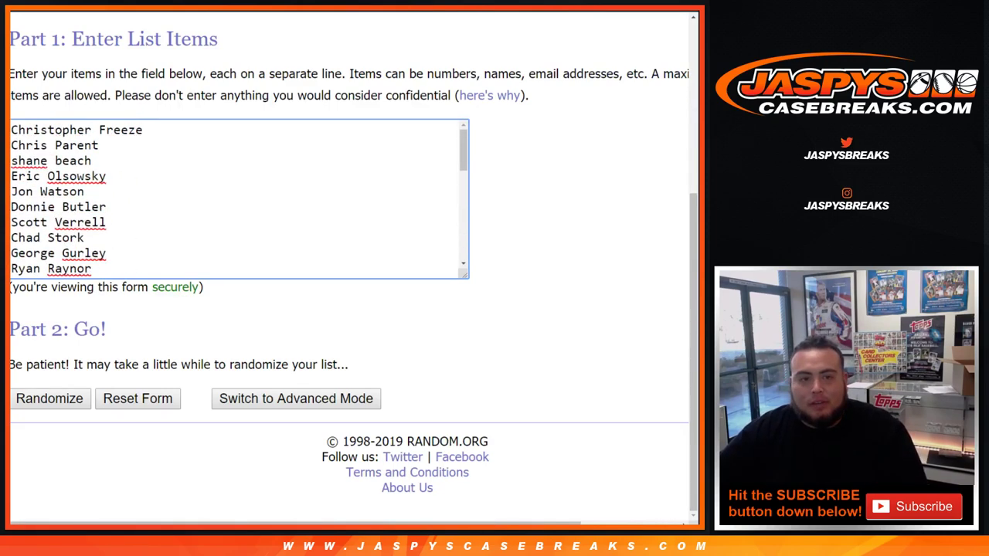
pyautogui.hotkey('ctrl', 'Tab')
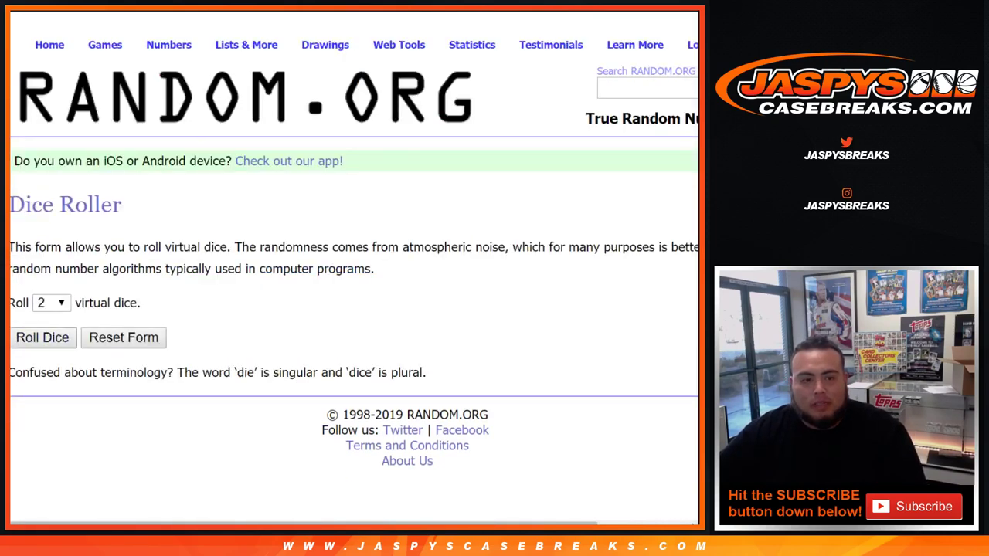
pyautogui.press('Return')
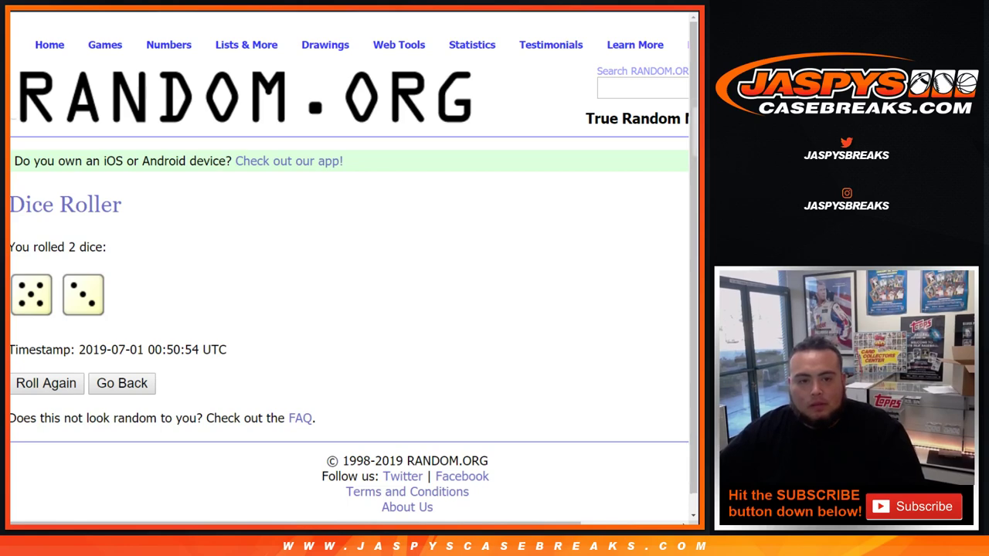
pyautogui.hotkey('ctrl', 'Tab')
# Randomize the 32-name list in RANDOM.ORG eight times
pyautogui.click(50, 398)
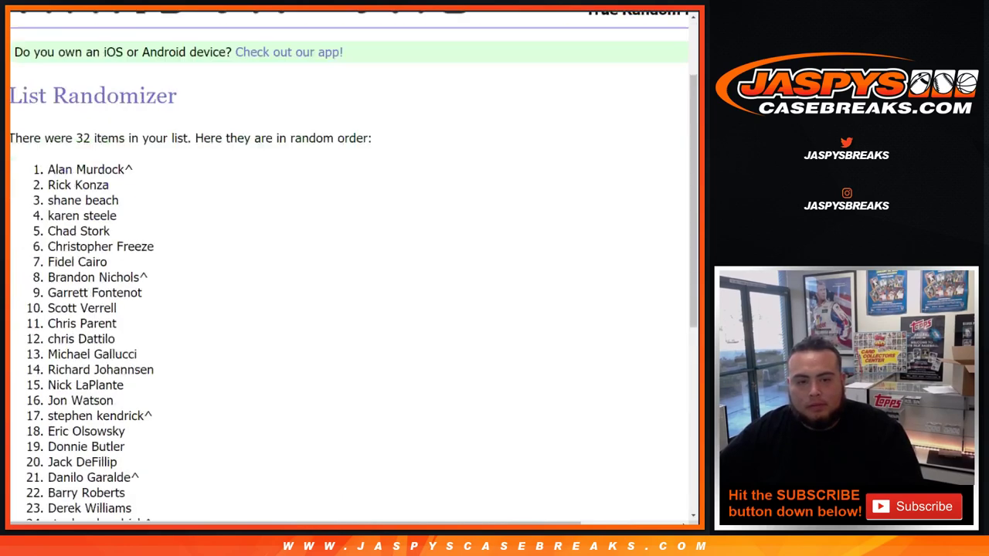
pyautogui.click(35, 398)
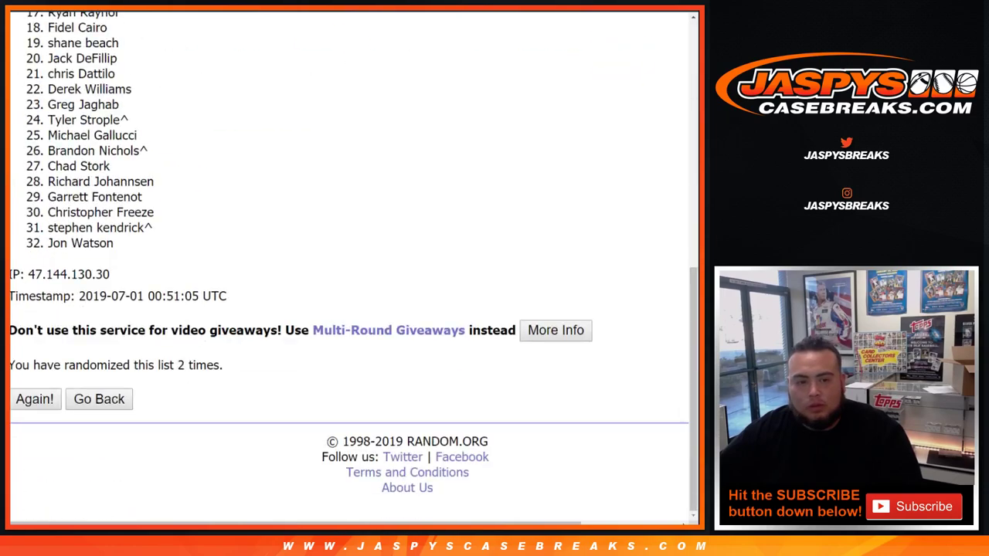
pyautogui.click(35, 399)
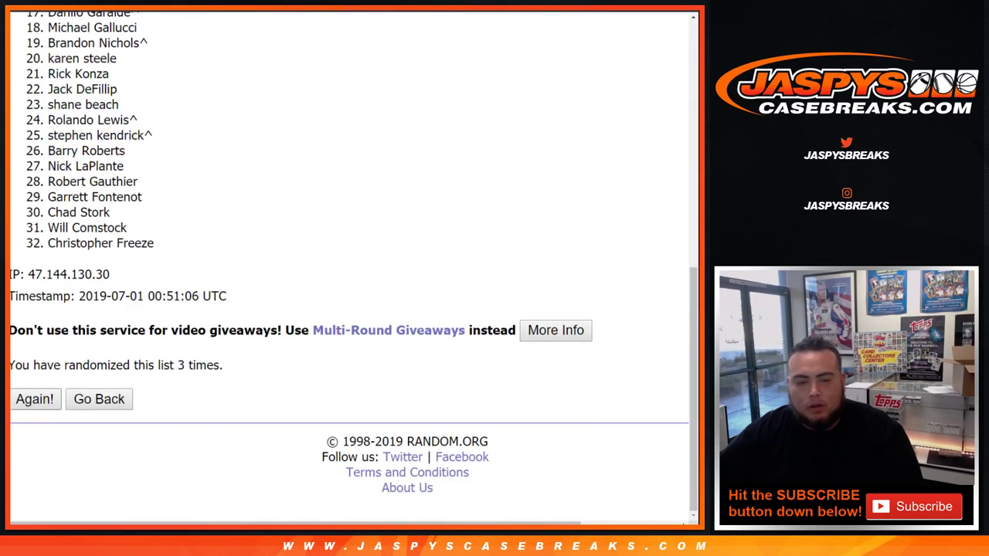
pyautogui.click(35, 398)
pyautogui.click(35, 399)
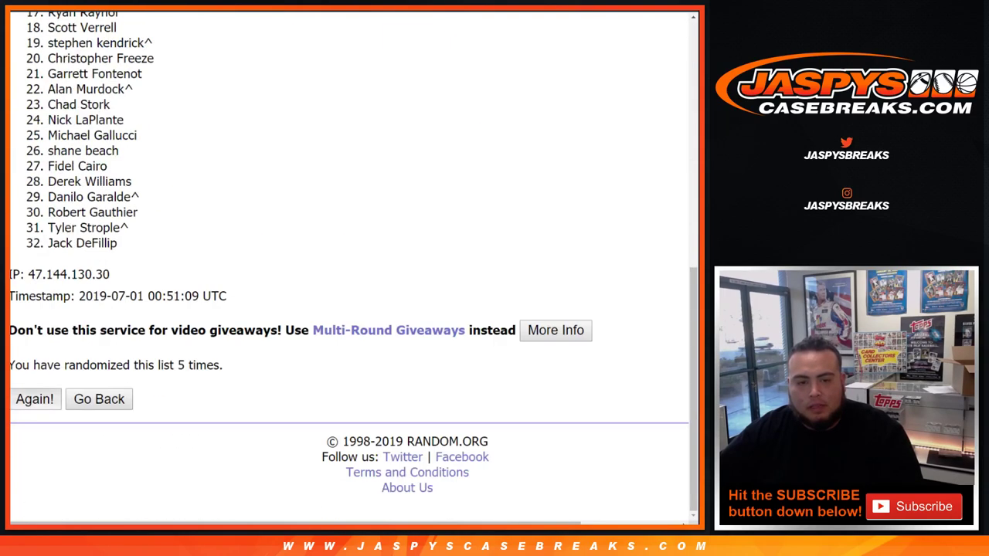
pyautogui.click(35, 398)
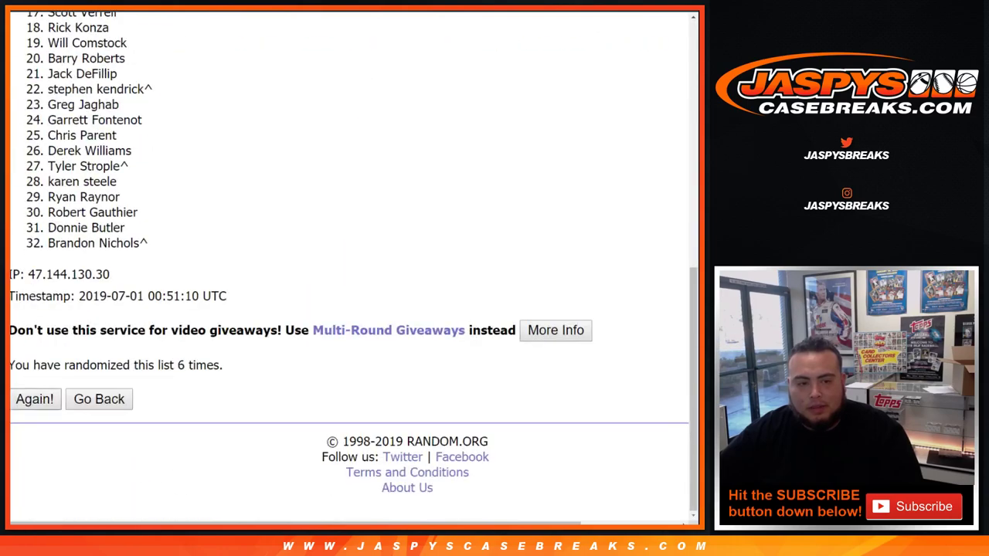
pyautogui.click(35, 399)
pyautogui.click(35, 398)
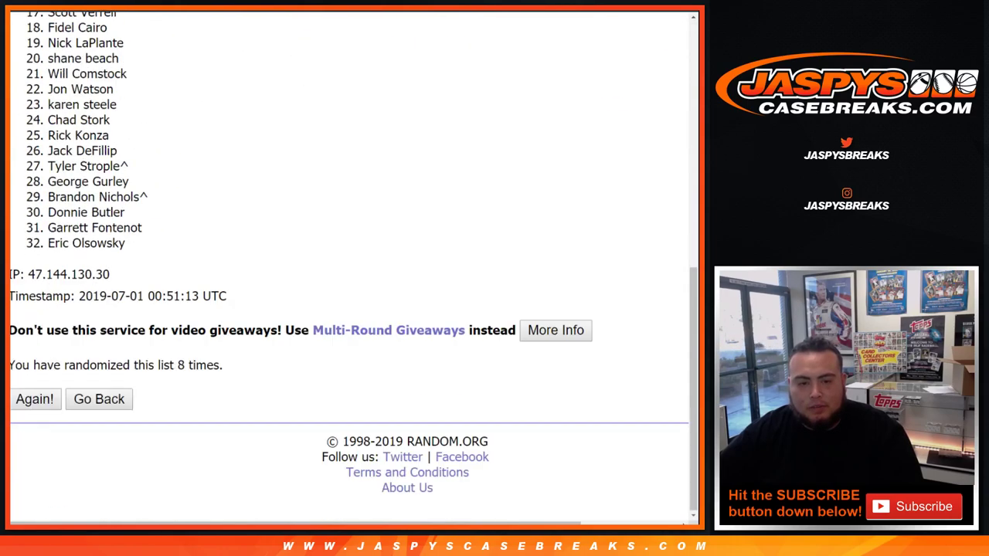
pyautogui.moveTo(175, 365); pyautogui.dragTo(224, 365)
# Paste the shuffled names into column A starting at A1, then return to RANDOM.ORG
pyautogui.scroll(5, 347, 263)
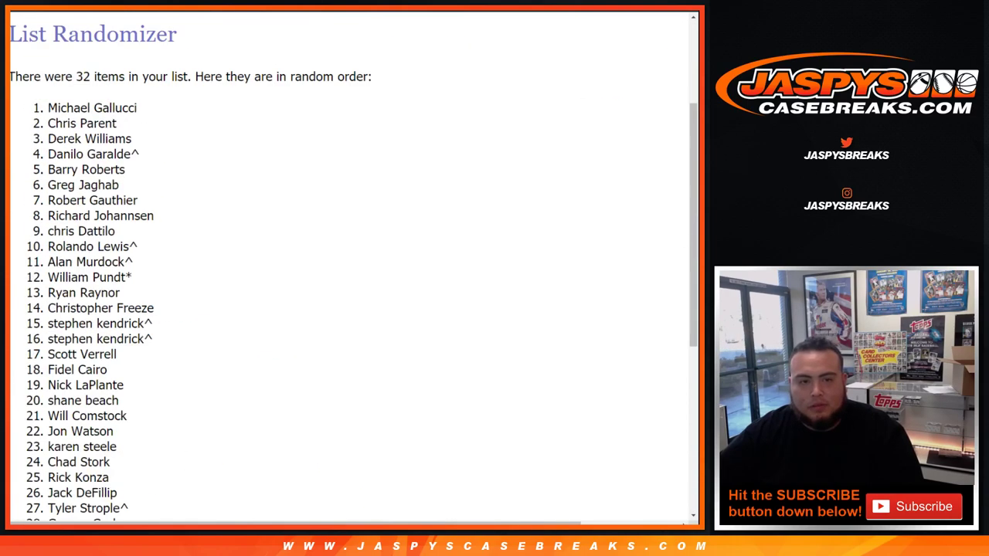
pyautogui.moveTo(48, 108); pyautogui.dragTo(125, 244)
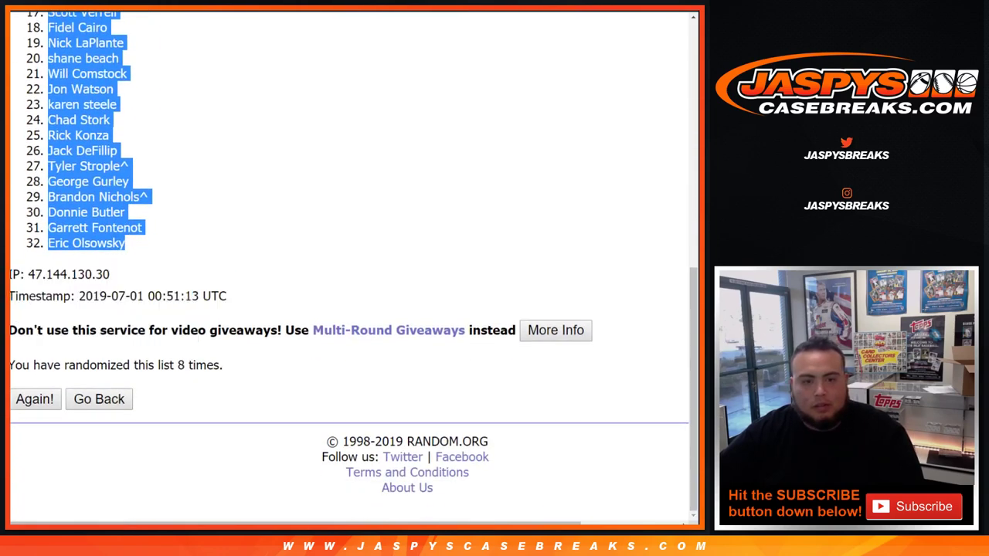
pyautogui.hotkey('alt', 'Tab')
pyautogui.click(55, 104)
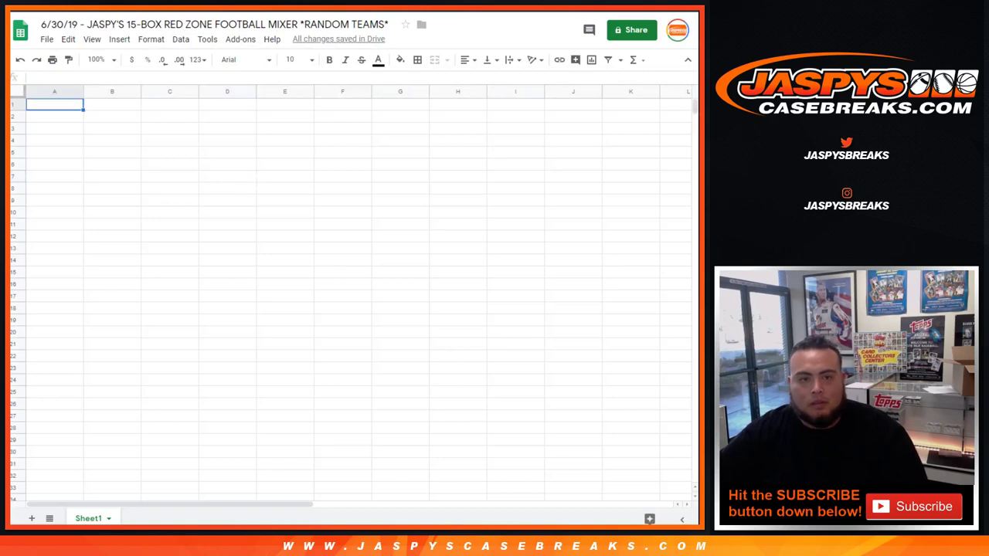
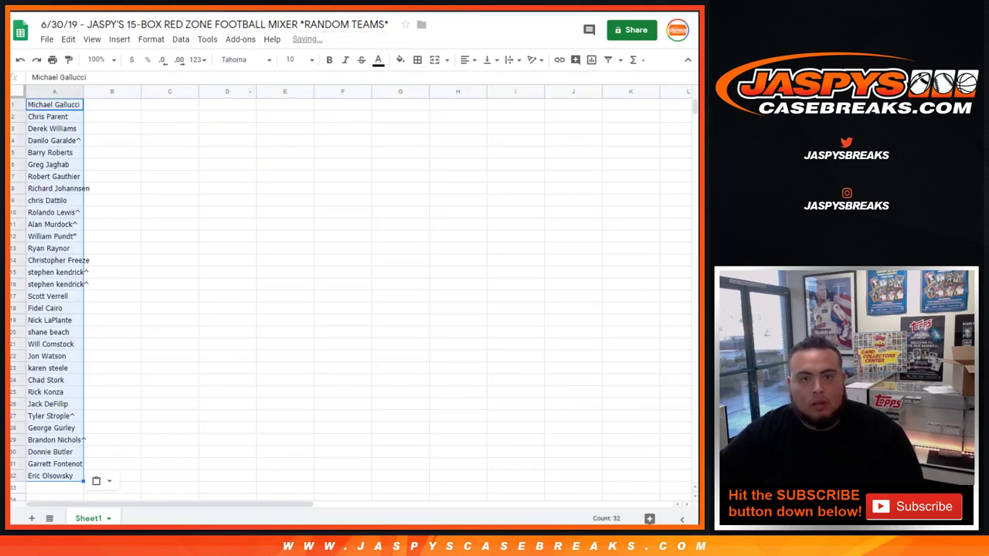
pyautogui.hotkey('alt', 'Tab')
pyautogui.hotkey('ctrl', 'Tab')
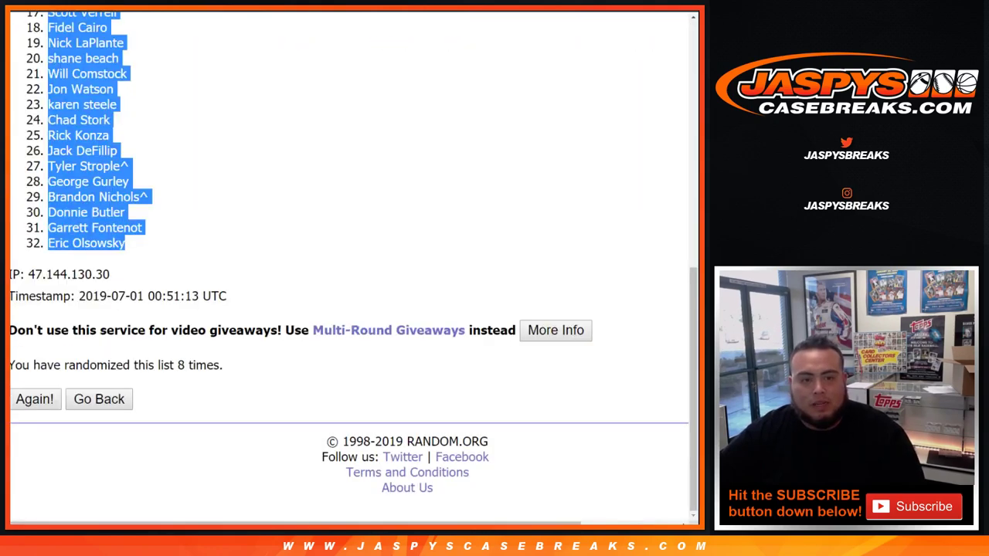
# Go back to the NFL team list and randomize it eight times
pyautogui.hotkey('alt', 'Left')
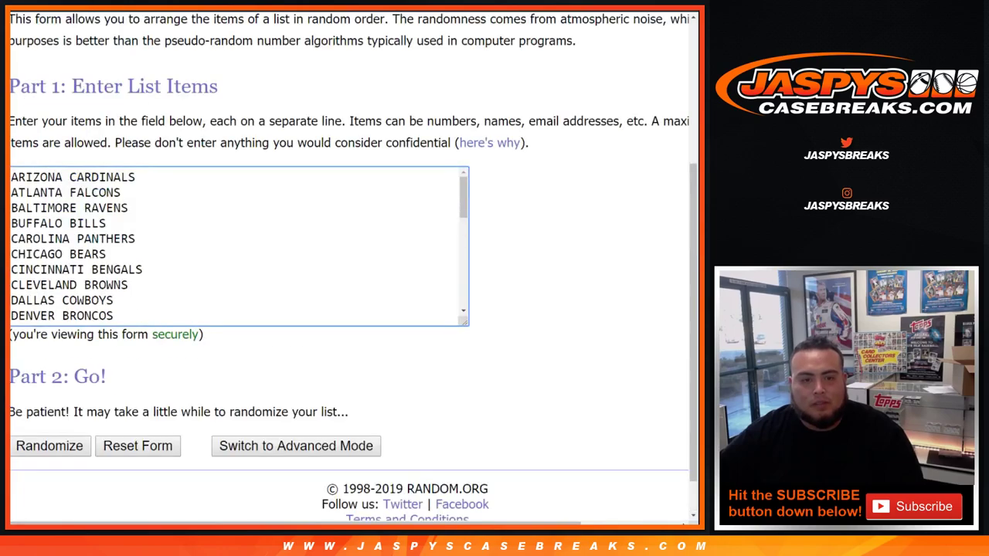
pyautogui.scroll(-5, 240, 246)
pyautogui.click(49, 446)
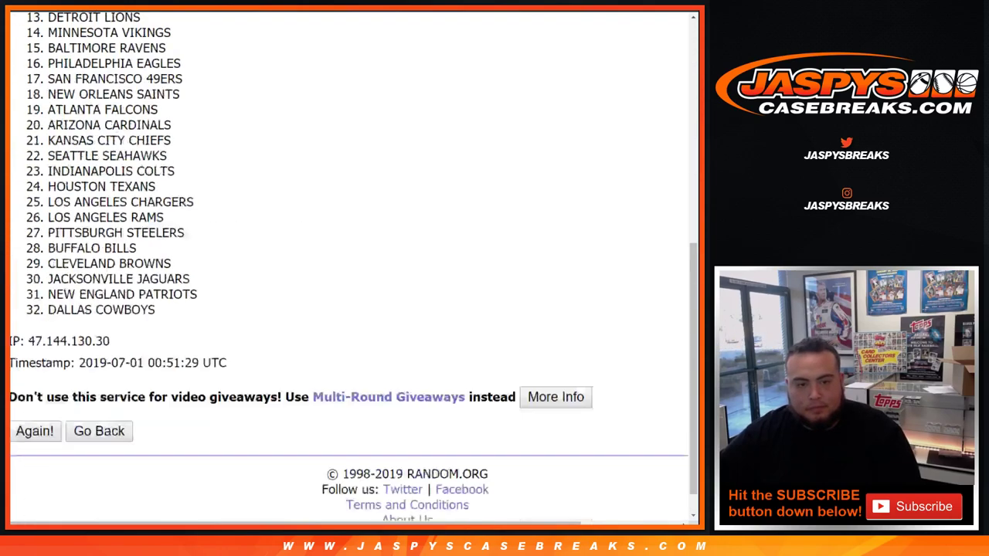
pyautogui.scroll(-1, 49, 433)
pyautogui.click(34, 398)
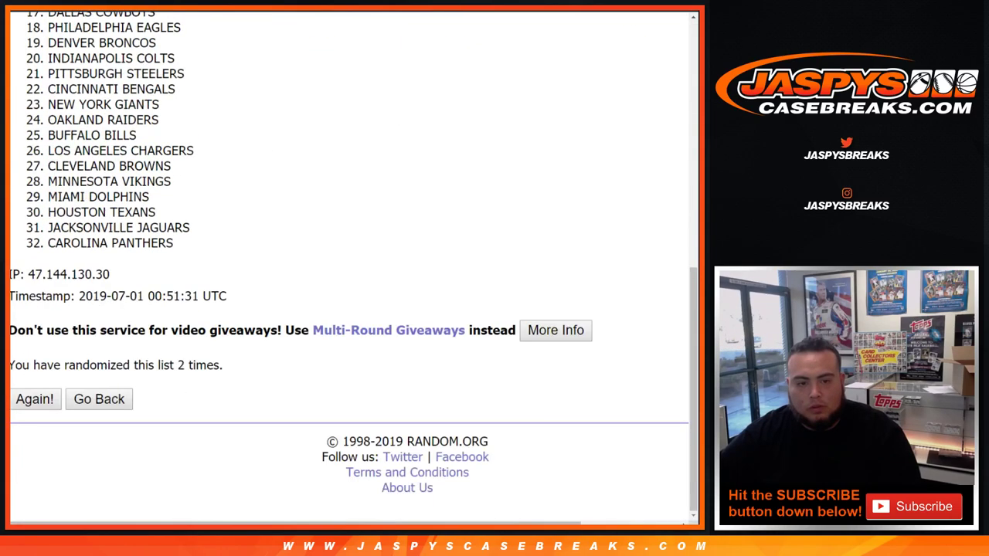
pyautogui.click(34, 399)
pyautogui.click(34, 399)
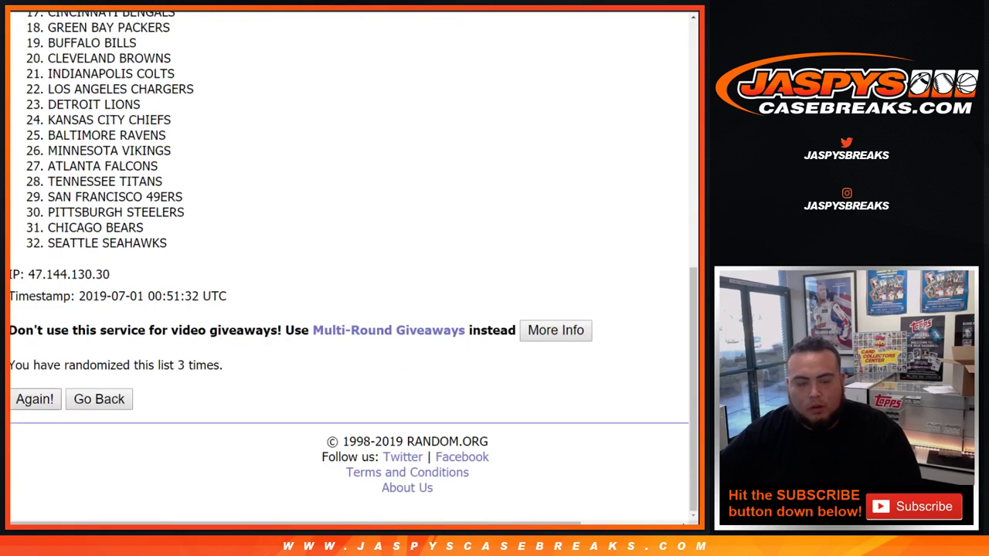
pyautogui.click(34, 398)
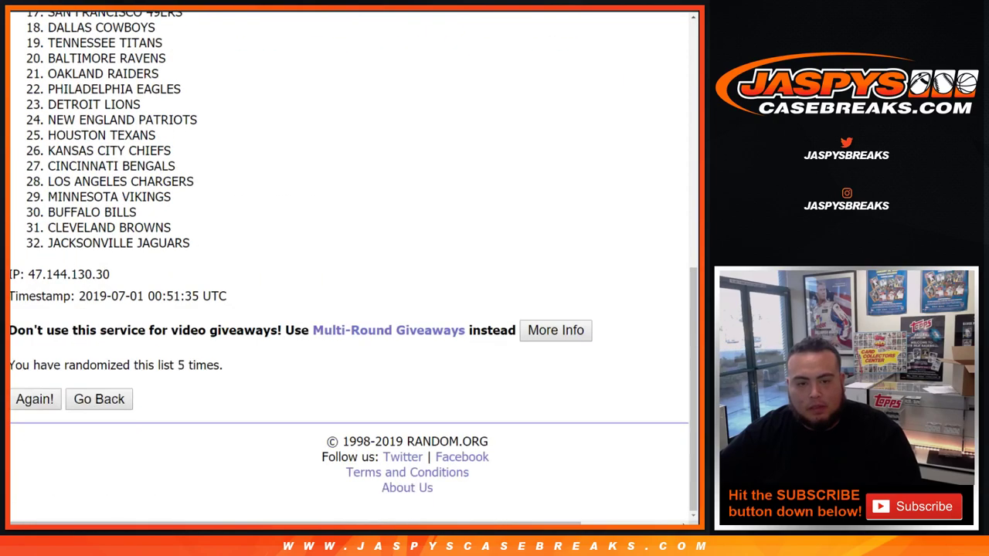
pyautogui.click(34, 398)
pyautogui.click(34, 399)
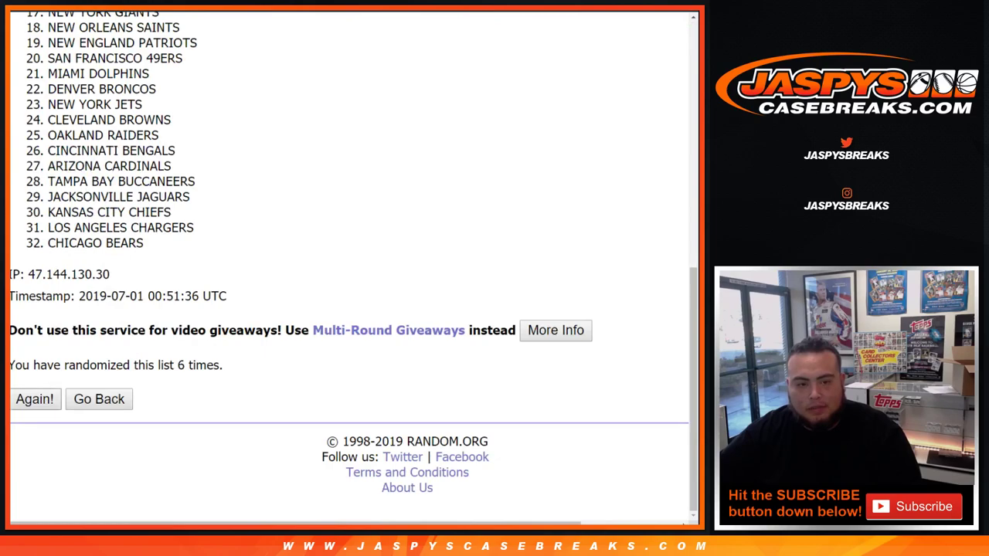
pyautogui.click(34, 399)
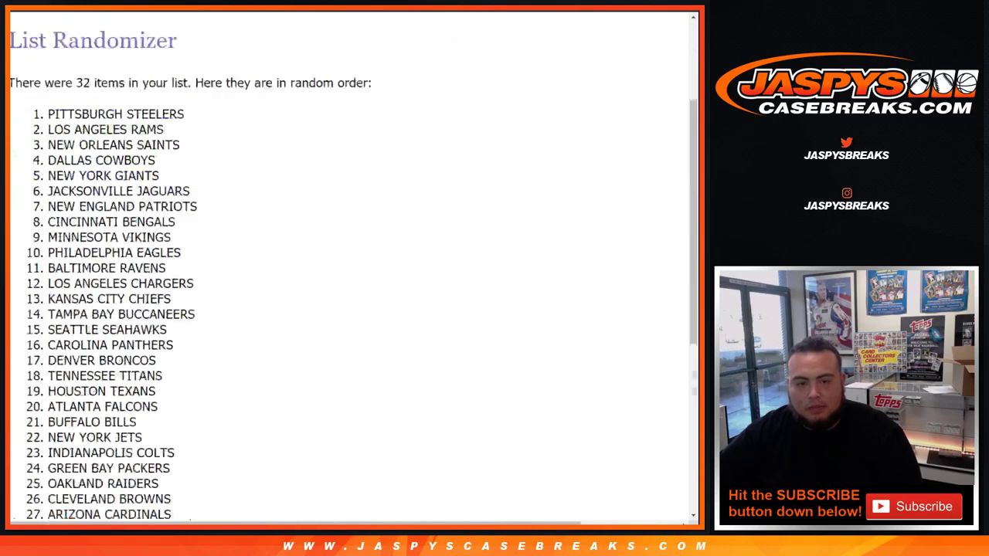
# Select and copy the shuffled team list, ending with Miami Dolphins, and switch to Sheets
pyautogui.scroll(5, 347, 263)
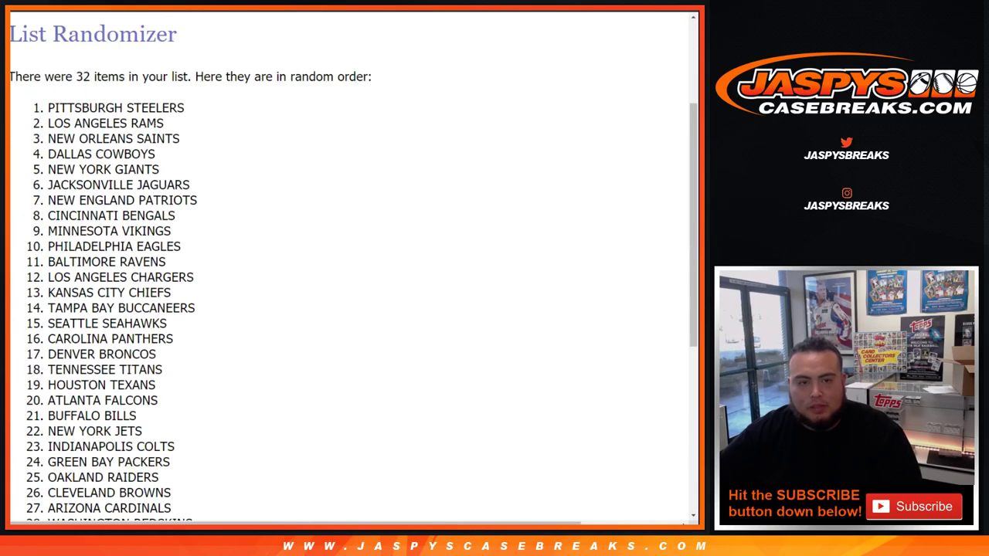
pyautogui.moveTo(48, 108); pyautogui.dragTo(150, 415)
pyautogui.hotkey('ctrl', 'c')
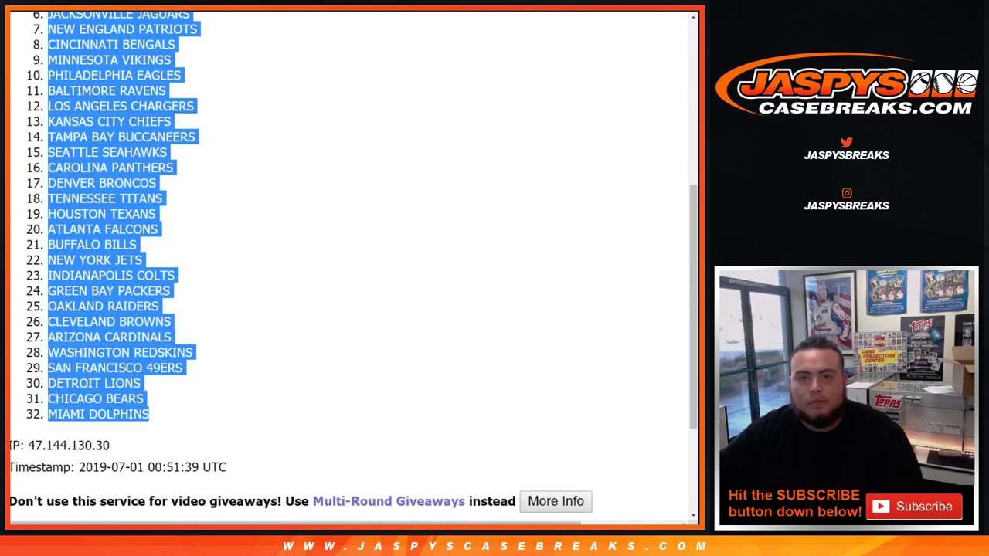
pyautogui.hotkey('alt', 'Tab')
# Paste the shuffled teams into column B from B1 and set the whole sheet to font size 14
pyautogui.click(112, 104)
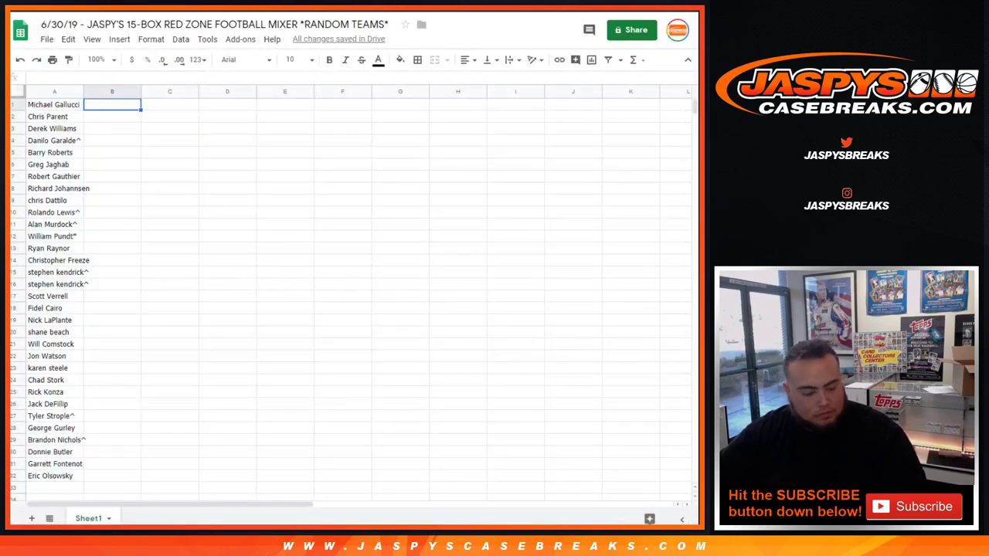
pyautogui.hotkey('ctrl', 'v')
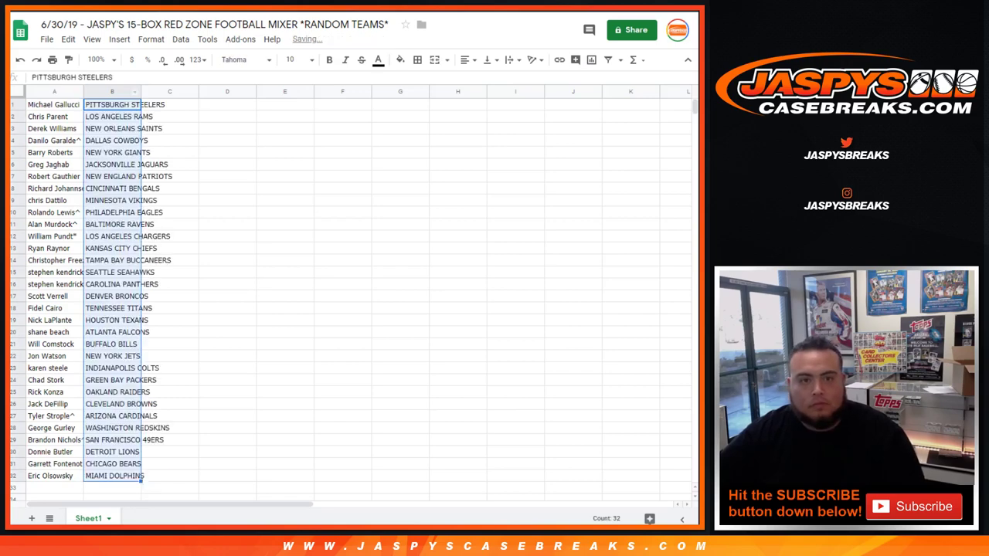
pyautogui.hotkey('ctrl', 'a')
pyautogui.click(295, 59)
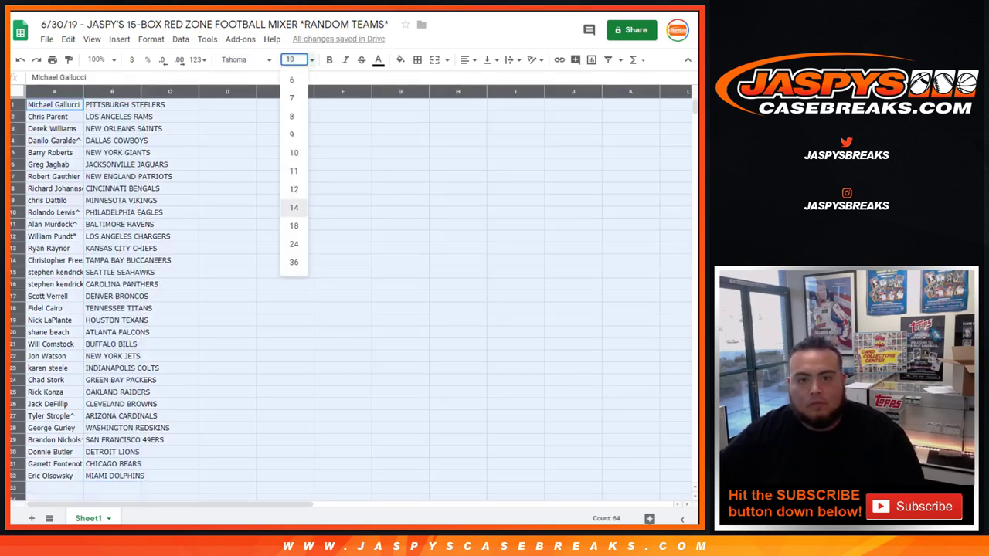
pyautogui.click(294, 207)
# Auto-fit columns A and B to the full participant and team names
pyautogui.click(83, 91)
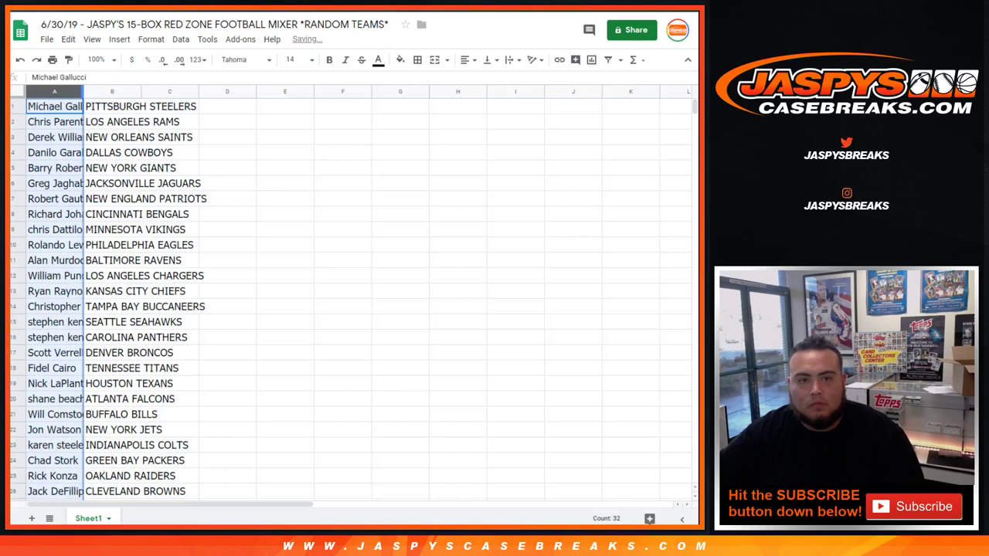
pyautogui.doubleClick(82, 91)
pyautogui.doubleClick(173, 91)
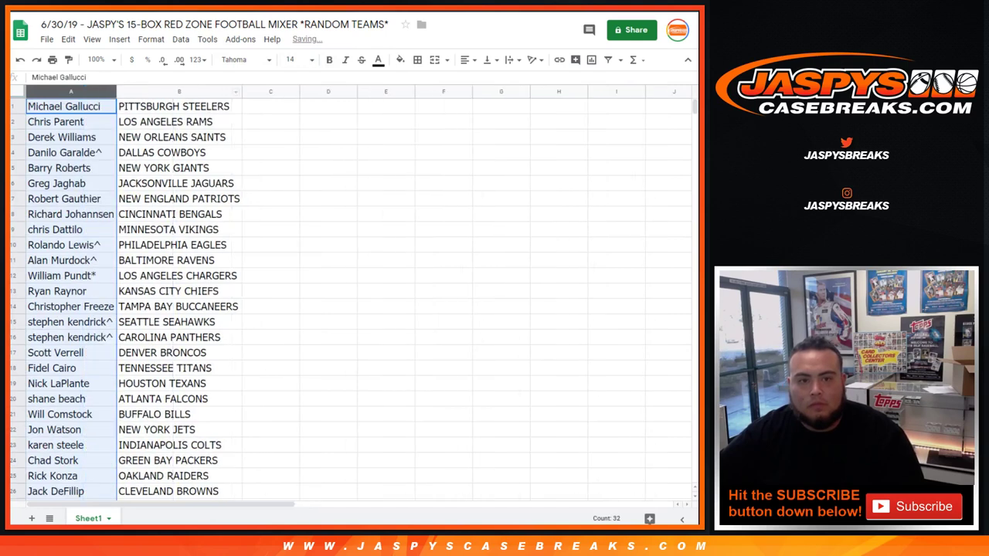
pyautogui.click(12, 106)
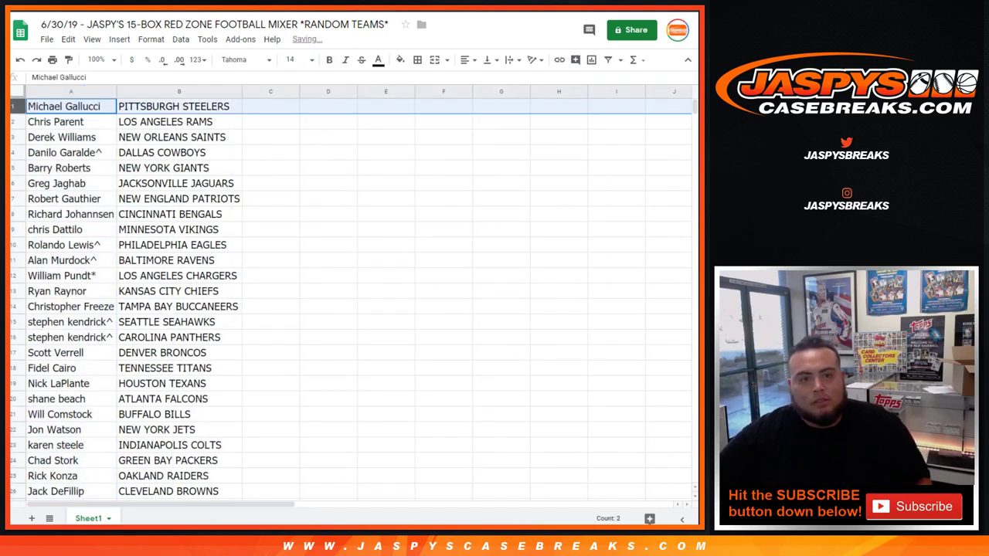
# Read out the pairings for rows 2–17, from Los Angeles Rams to Denver Broncos
pyautogui.click(12, 121)
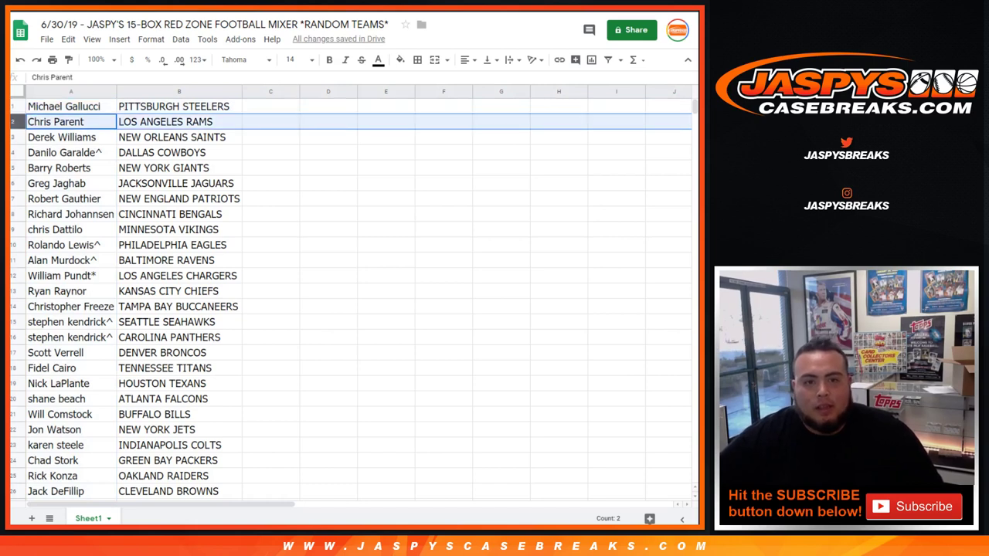
pyautogui.click(12, 137)
pyautogui.click(12, 152)
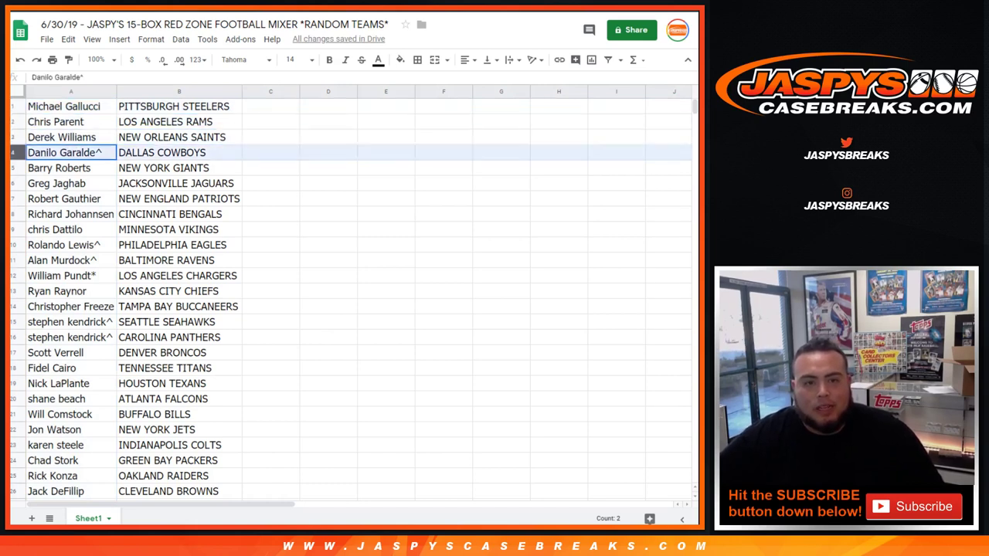
pyautogui.click(12, 168)
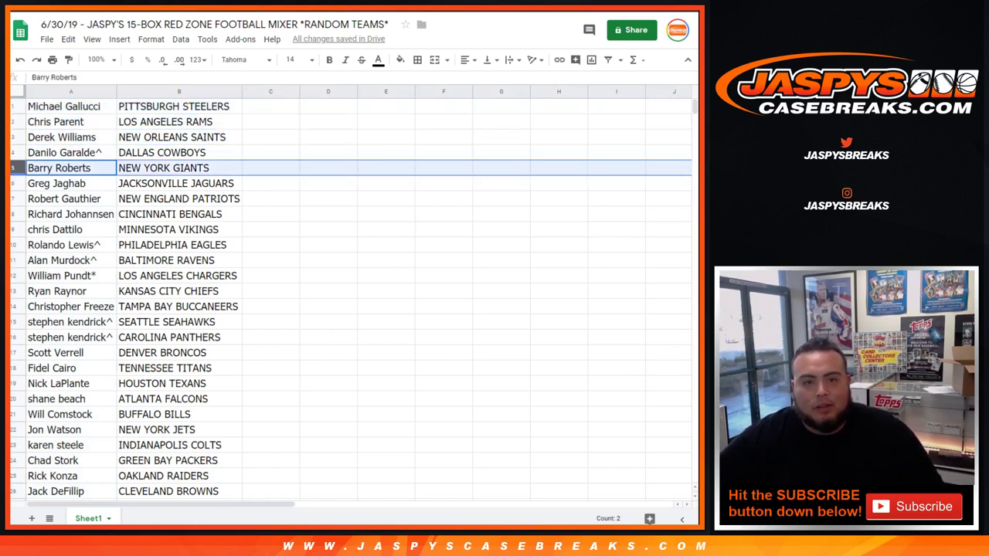
pyautogui.click(13, 183)
pyautogui.click(12, 199)
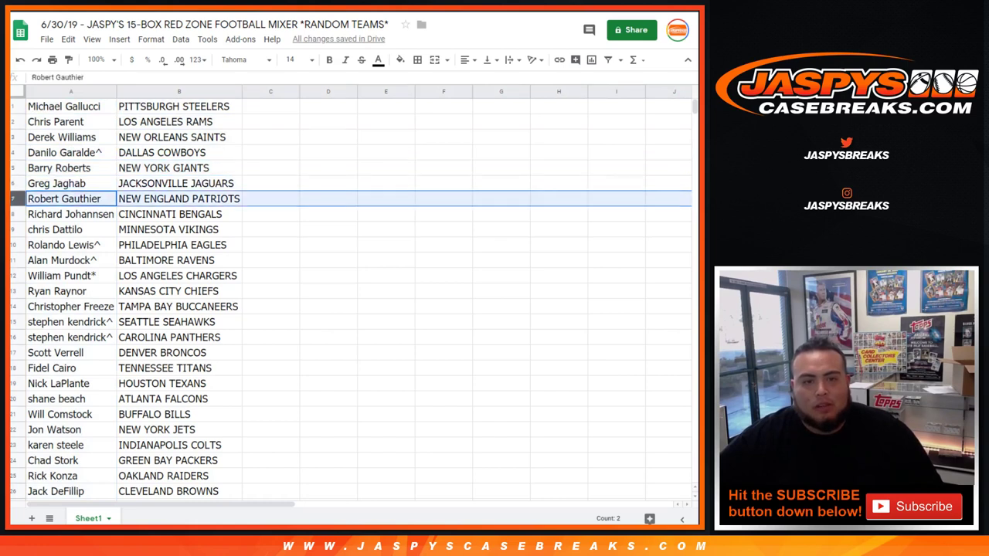
pyautogui.click(12, 214)
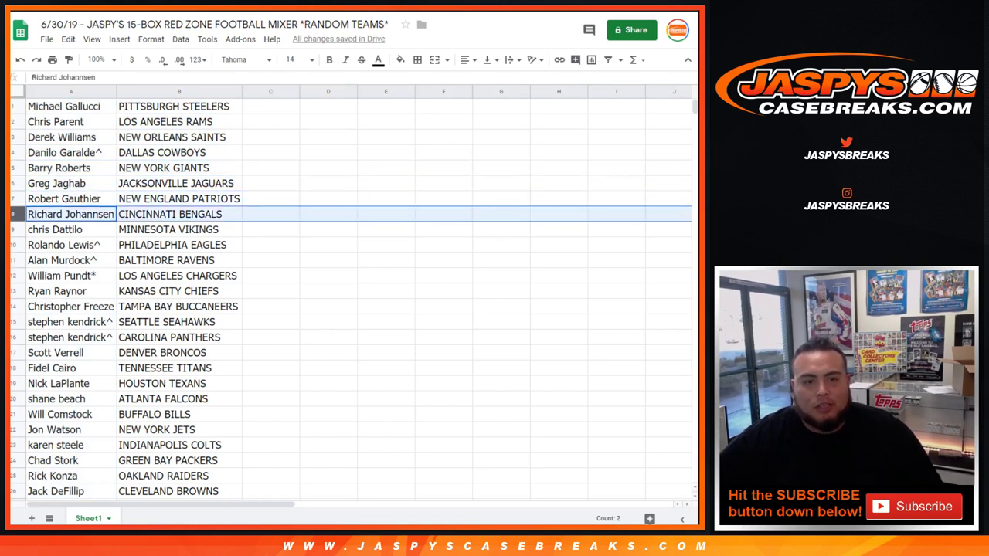
pyautogui.click(12, 230)
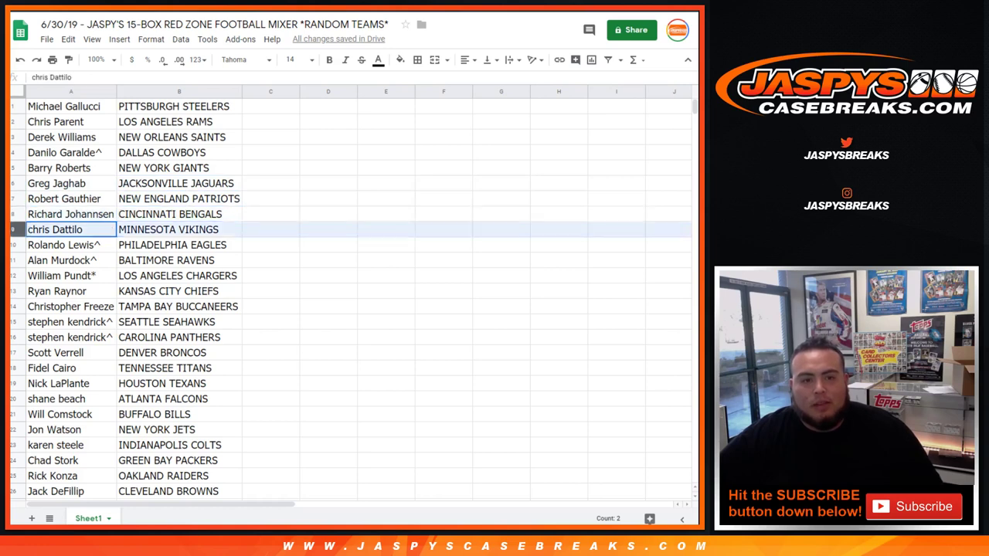
pyautogui.click(13, 245)
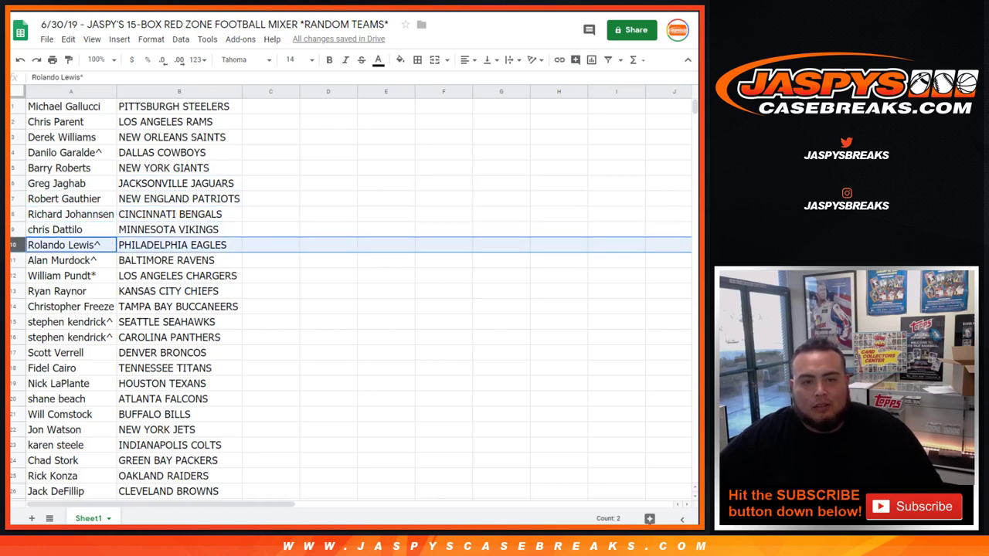
pyautogui.click(13, 260)
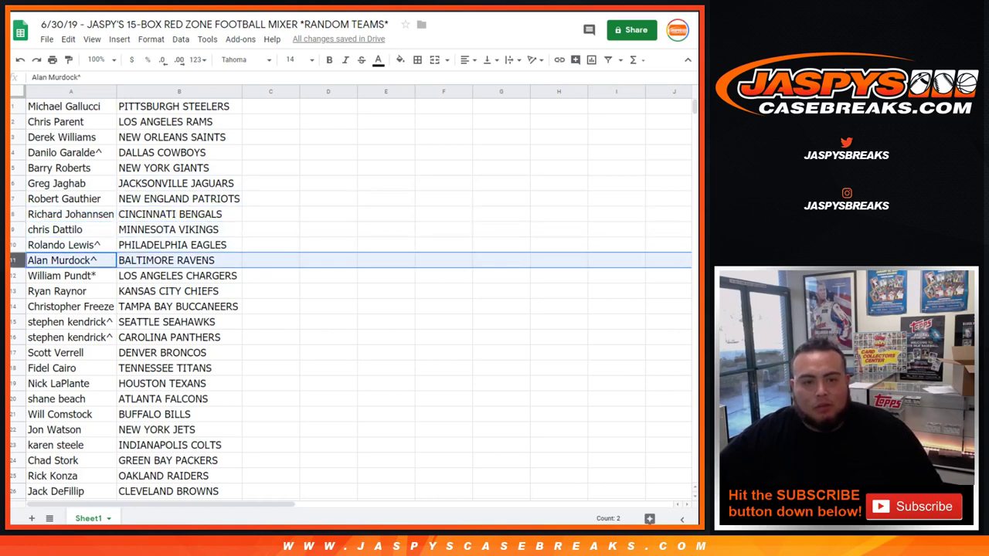
pyautogui.click(13, 275)
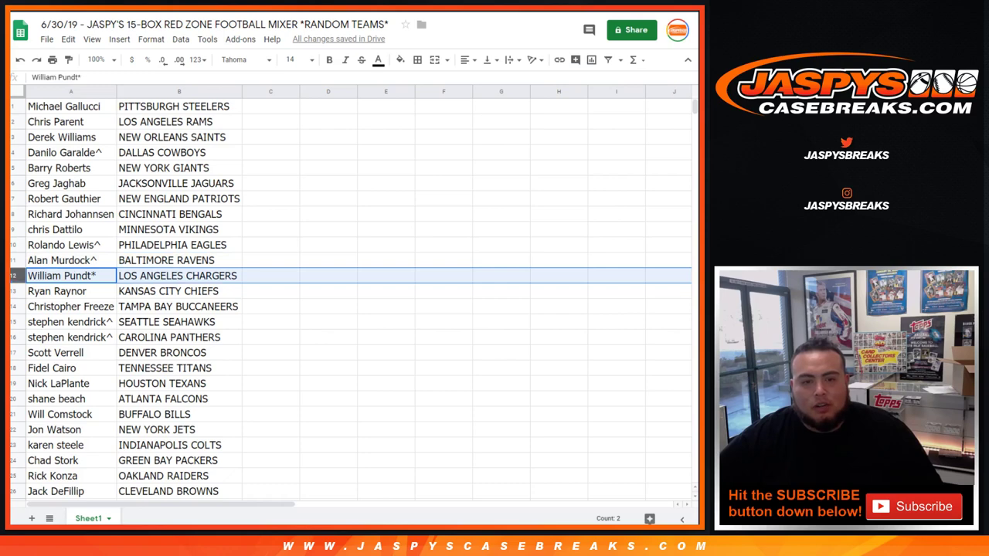
pyautogui.click(12, 291)
pyautogui.scroll(-2, 347, 294)
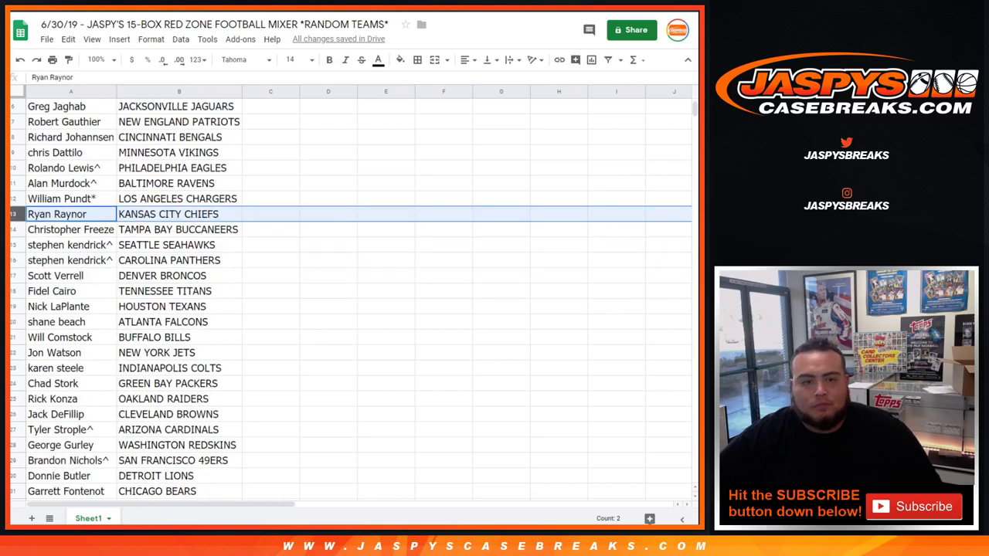
pyautogui.click(12, 229)
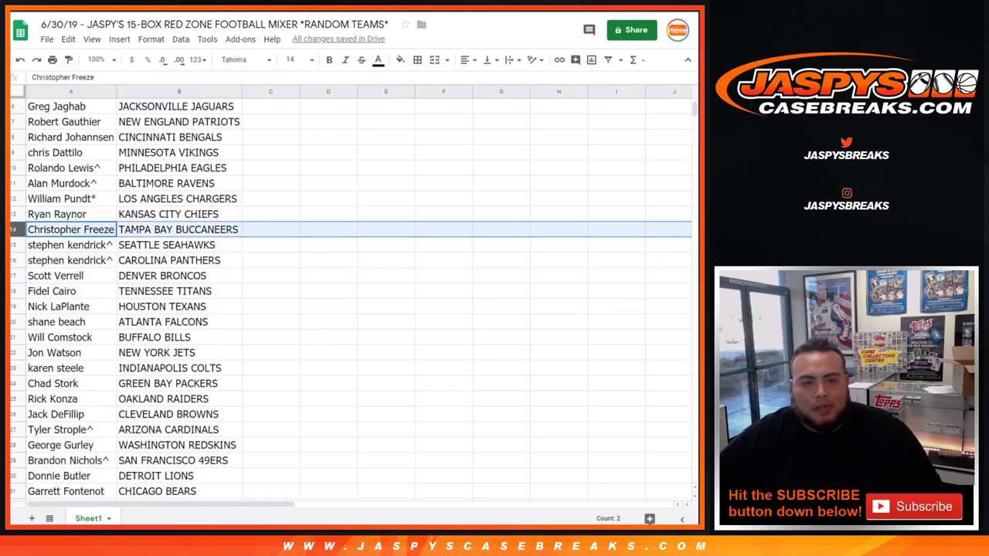
pyautogui.click(13, 245)
pyautogui.click(12, 261)
pyautogui.click(12, 276)
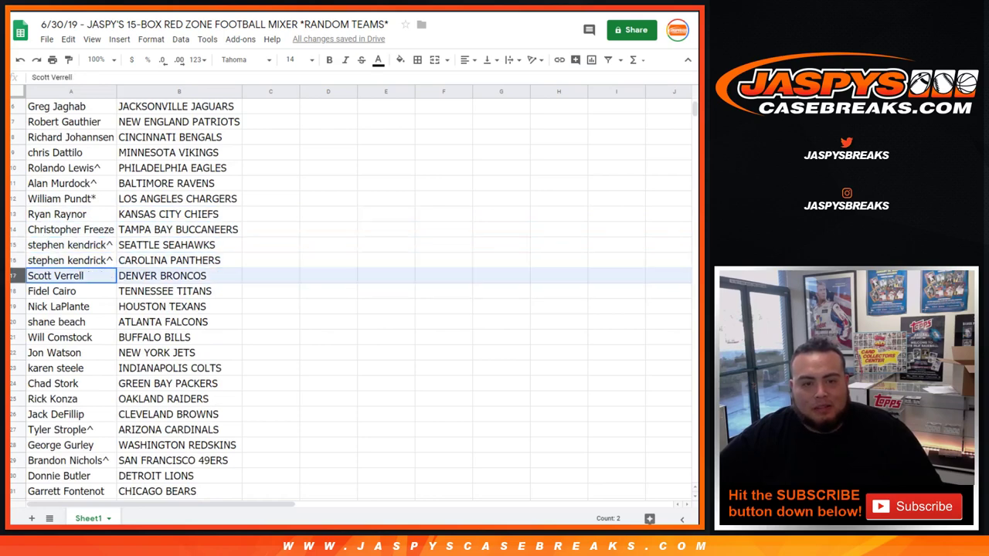
# Read out the pairings for rows 18–32, from Tennessee Titans to Miami Dolphins
pyautogui.scroll(-2, 14, 276)
pyautogui.click(13, 216)
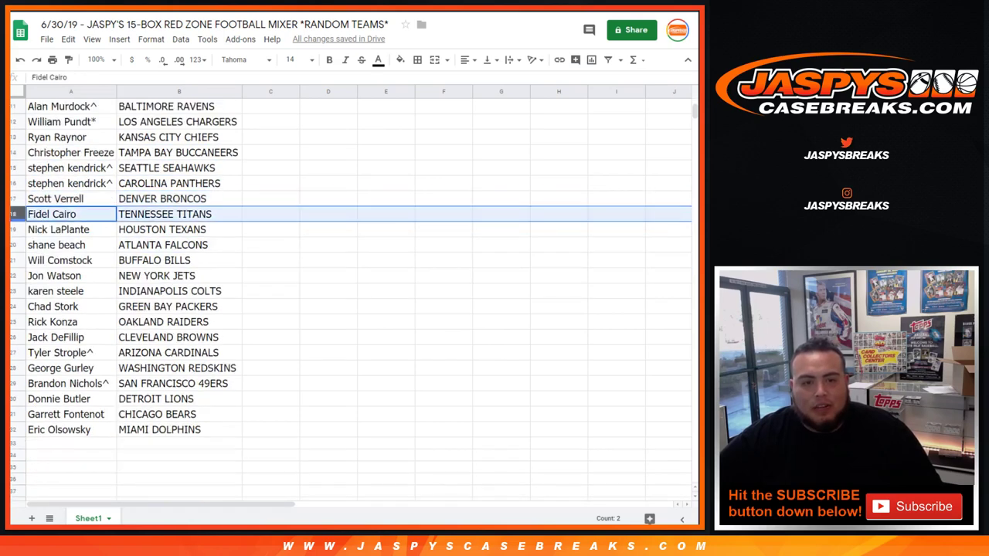
pyautogui.click(12, 230)
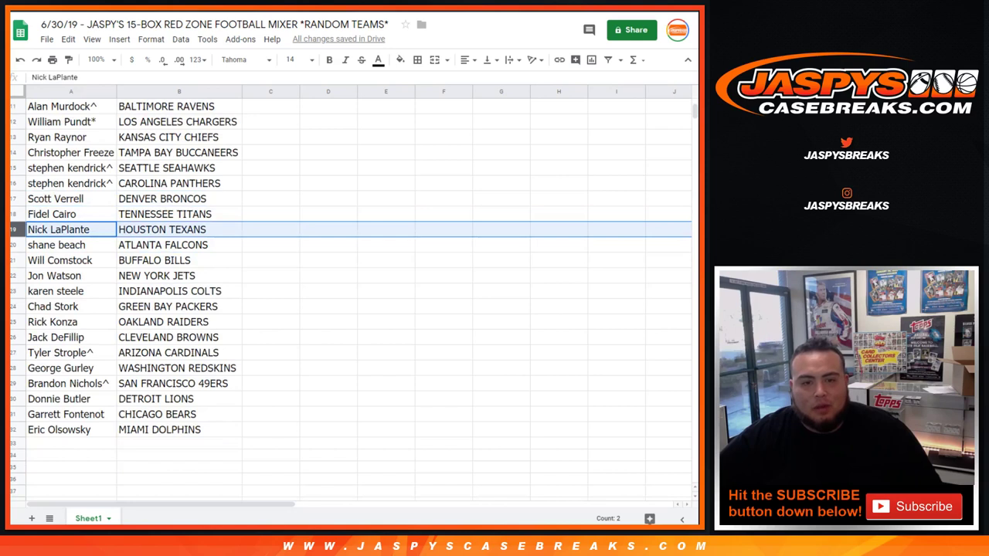
pyautogui.click(12, 245)
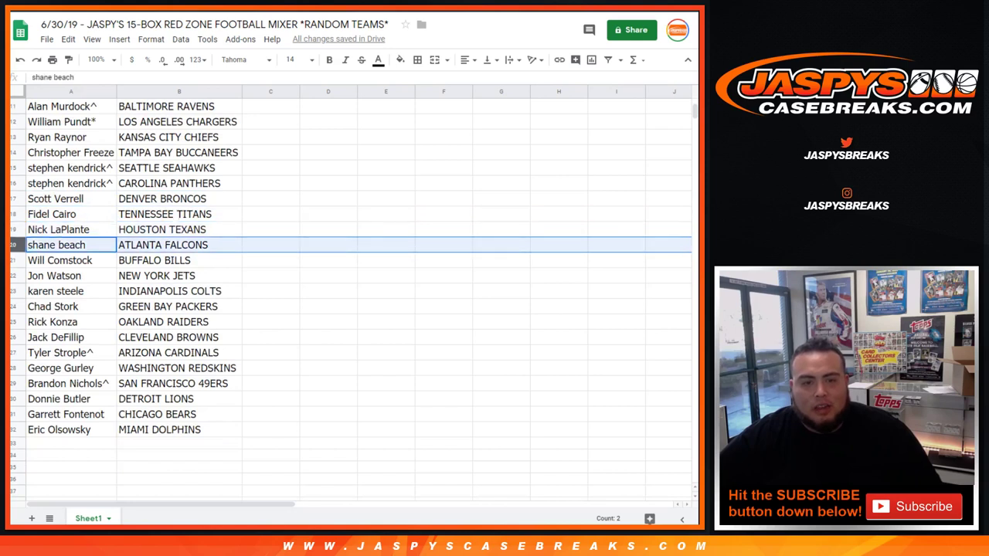
pyautogui.click(12, 260)
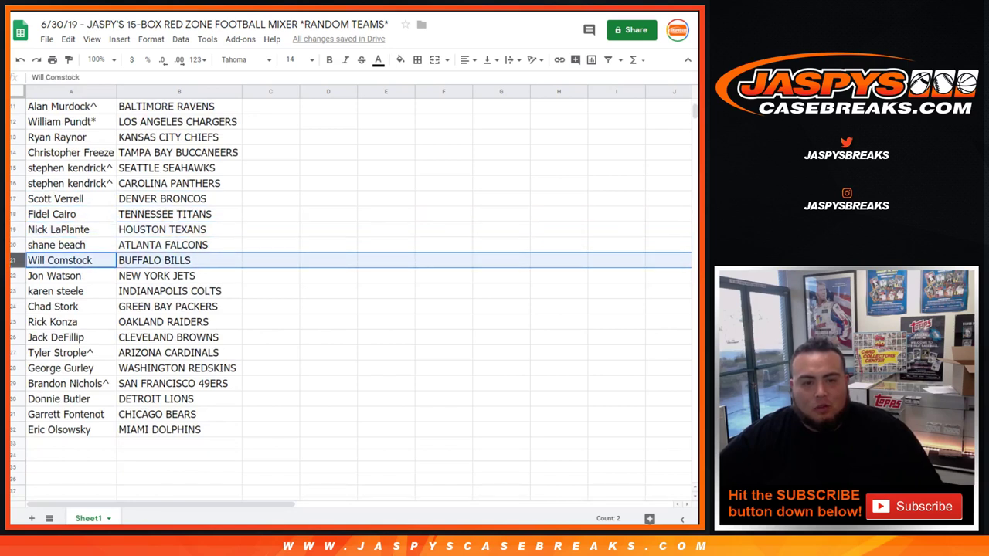
pyautogui.click(12, 275)
pyautogui.click(12, 291)
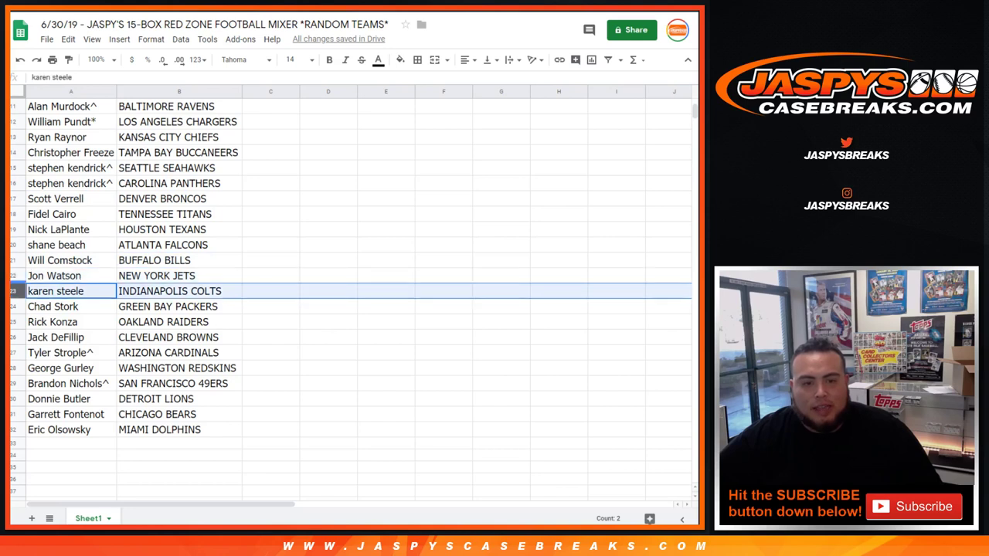
pyautogui.click(12, 307)
pyautogui.click(13, 322)
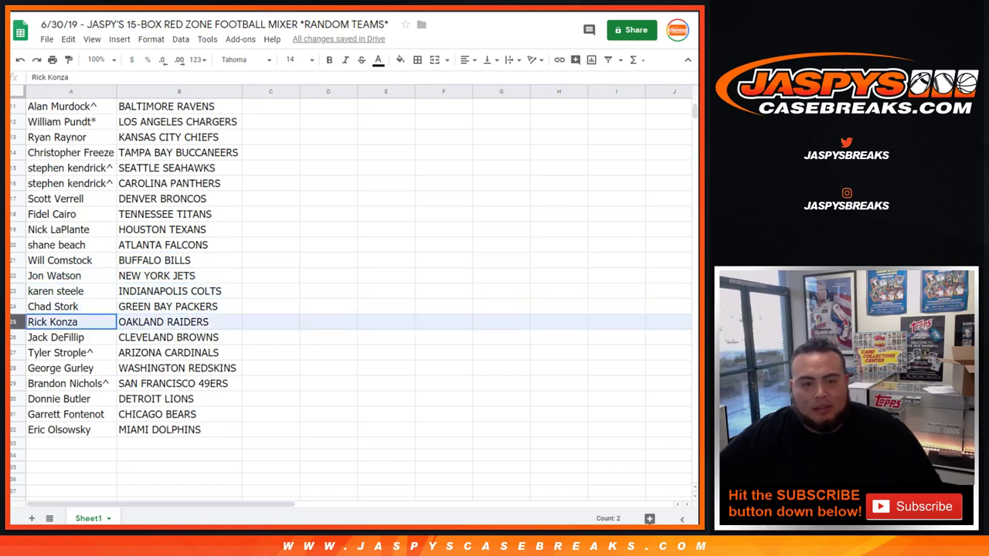
pyautogui.click(12, 338)
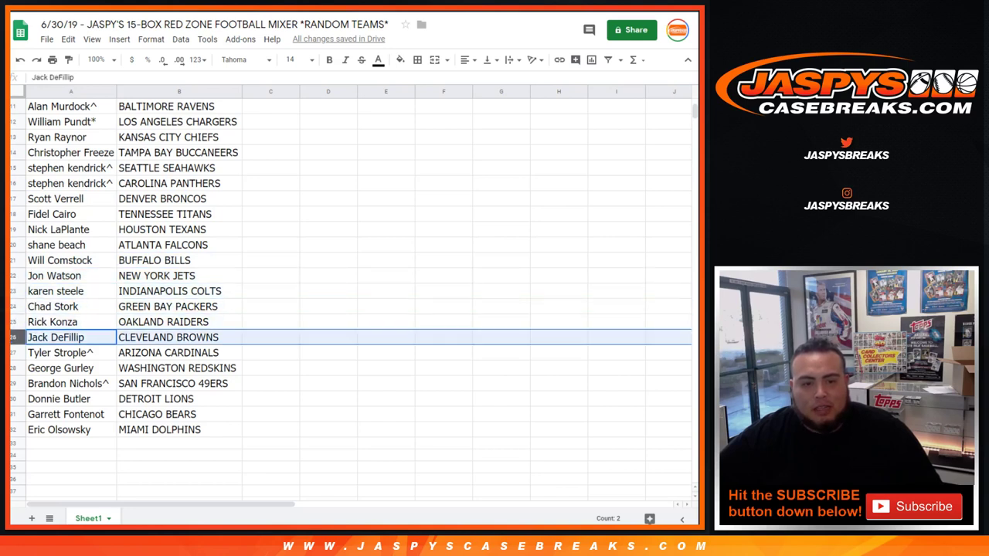
pyautogui.click(12, 353)
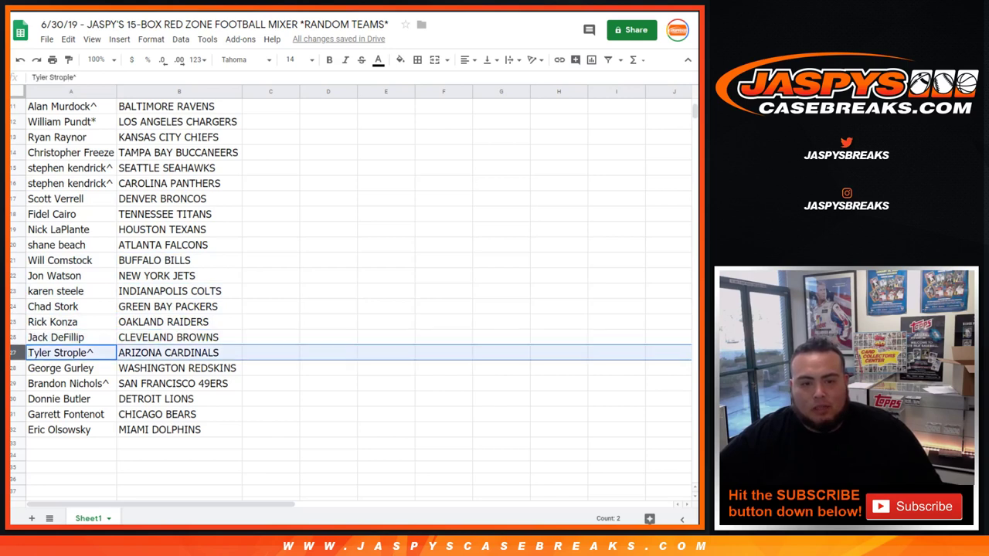
pyautogui.click(13, 369)
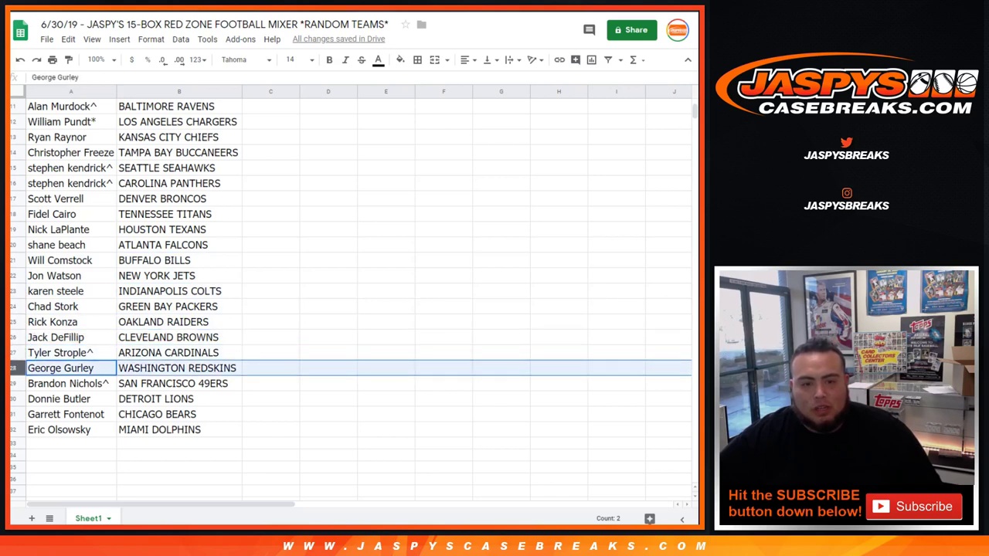
pyautogui.click(12, 384)
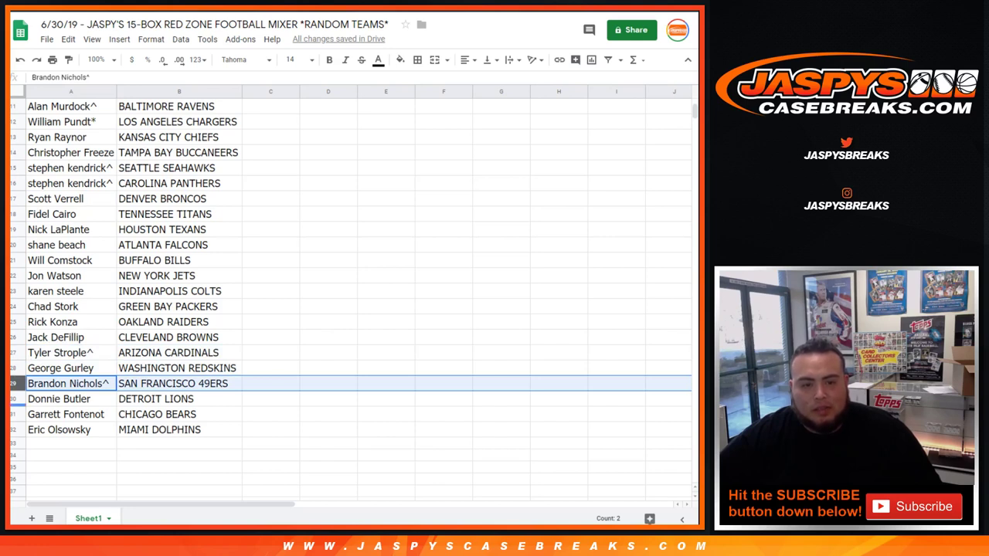
pyautogui.click(16, 400)
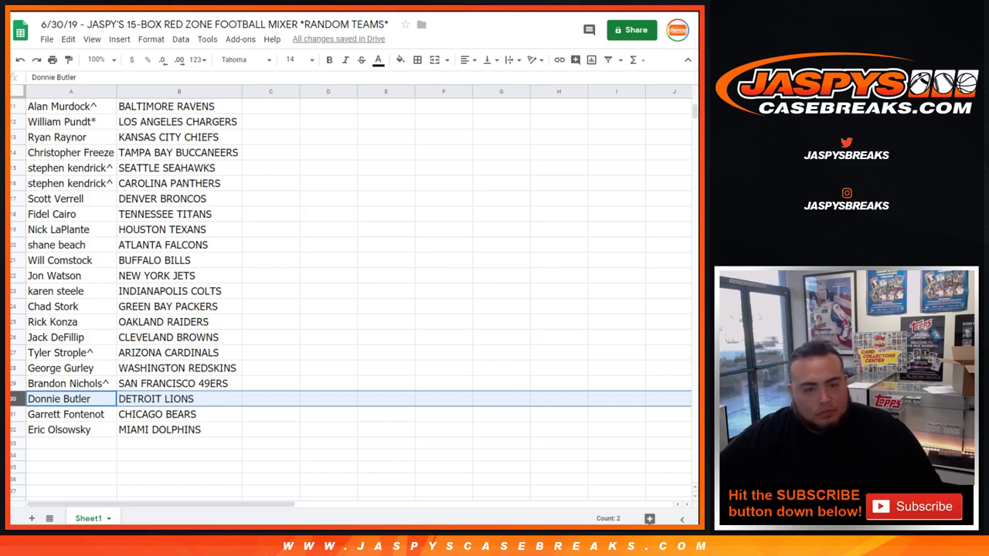
pyautogui.click(16, 415)
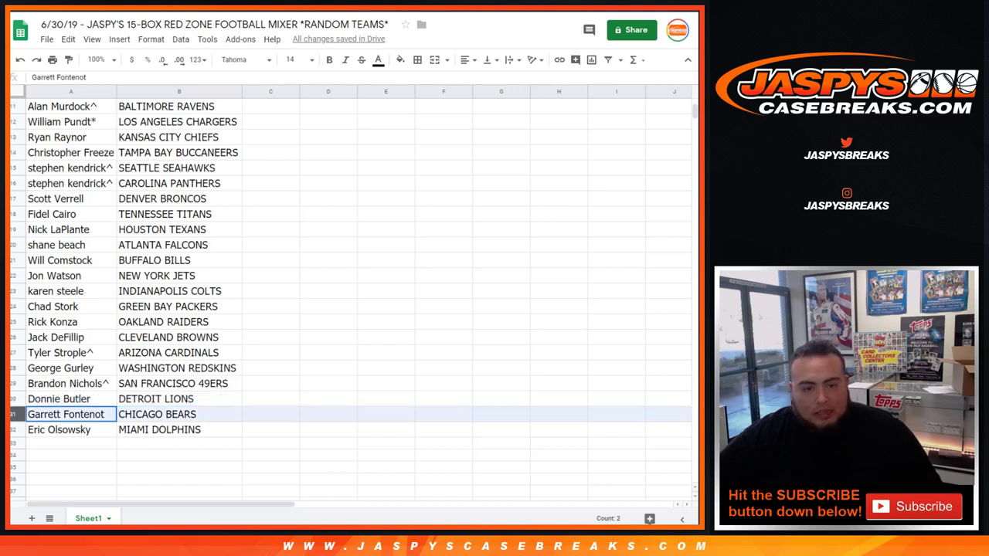
pyautogui.click(15, 430)
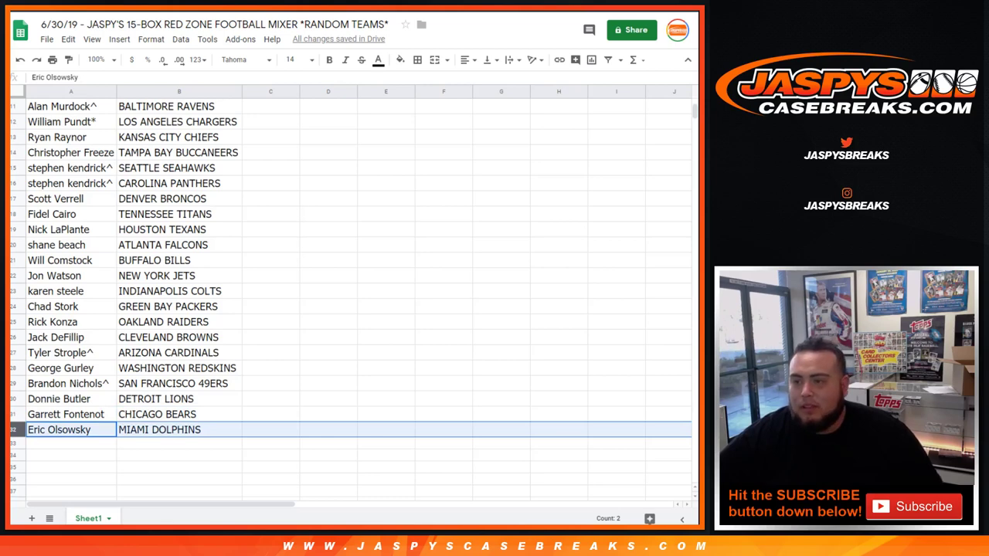
pyautogui.scroll(4, 352, 298)
# Sort the sheet A→Z by the team column, then apply all borders to A1:B32
pyautogui.click(235, 91)
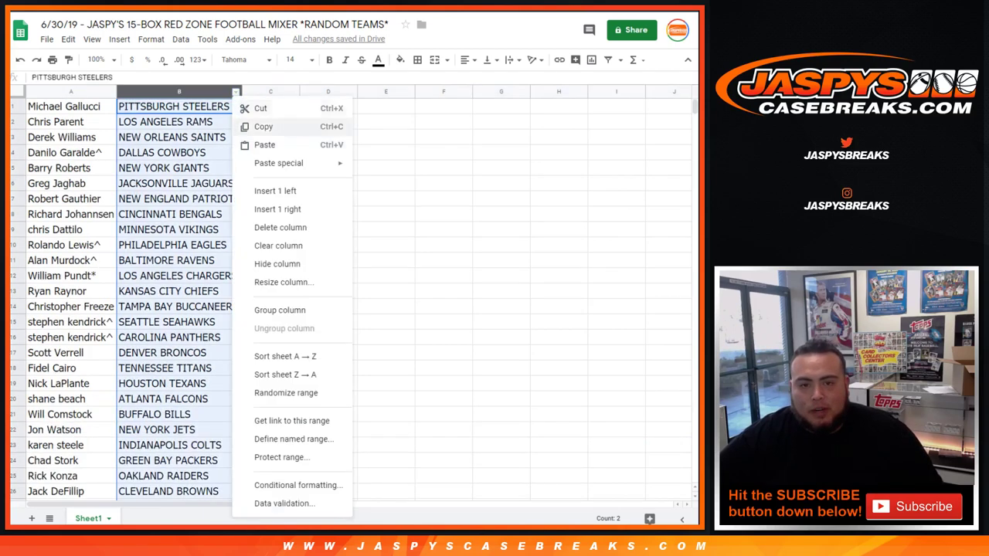
pyautogui.click(285, 357)
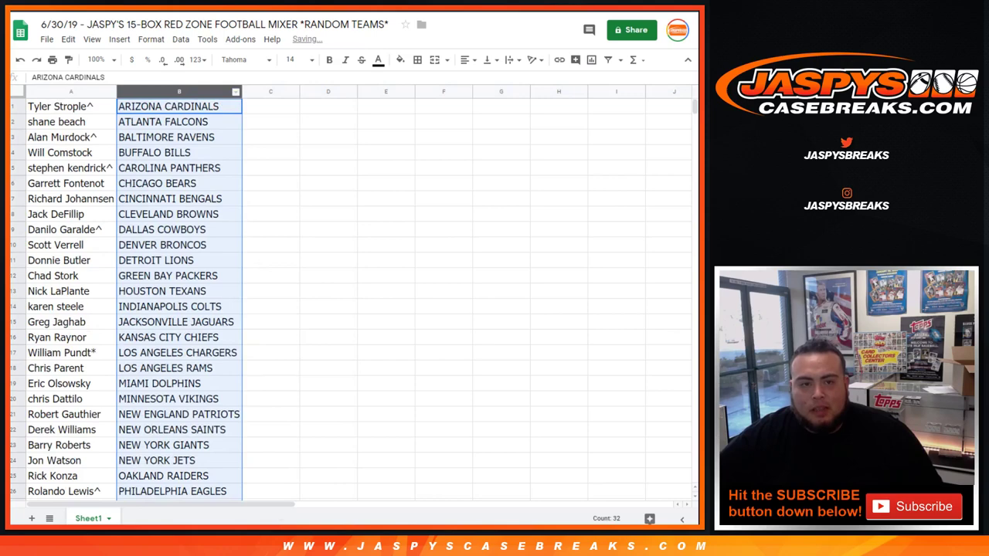
pyautogui.hotkey('ctrl', 'Home')
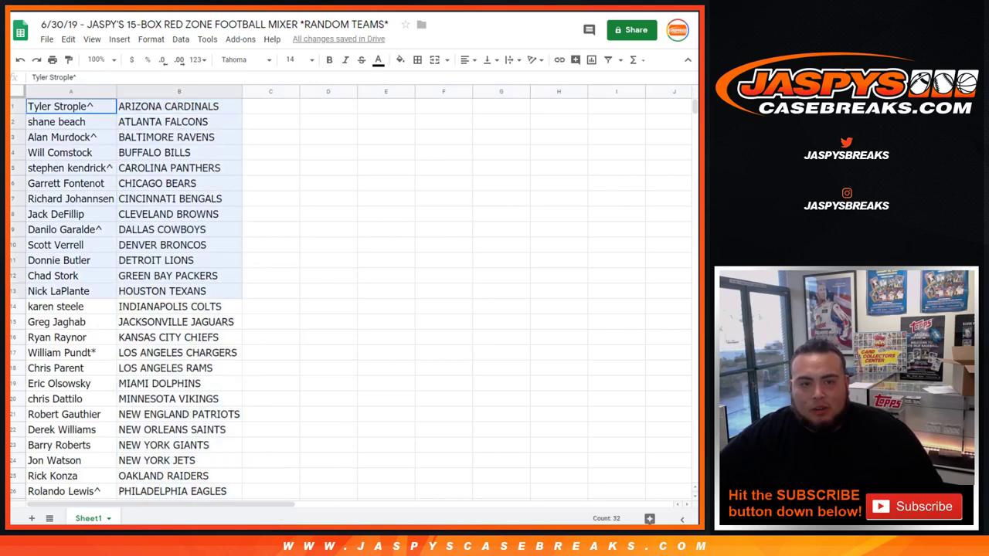
pyautogui.hotkey('ctrl', 'shift', 'End')
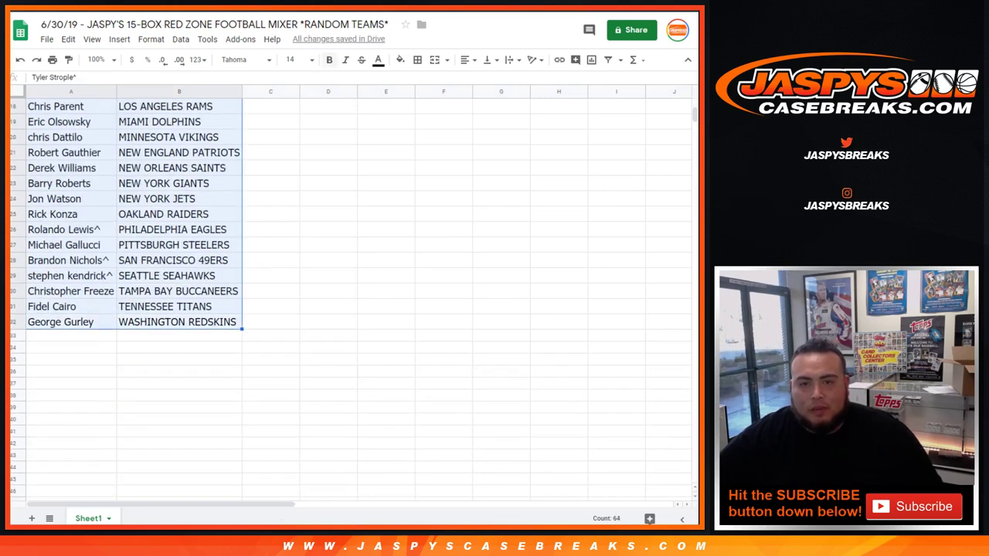
pyautogui.click(417, 60)
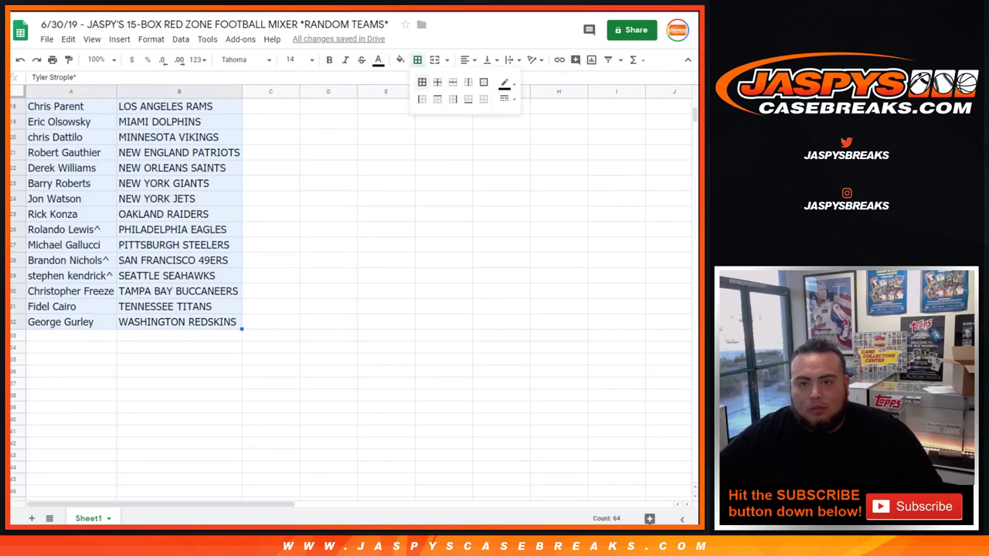
pyautogui.click(422, 82)
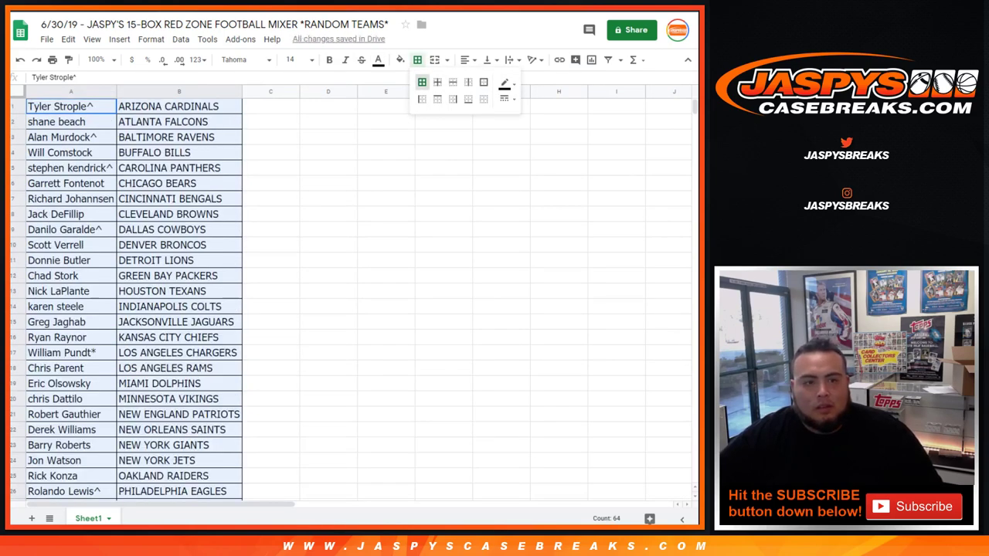
pyautogui.press('Escape')
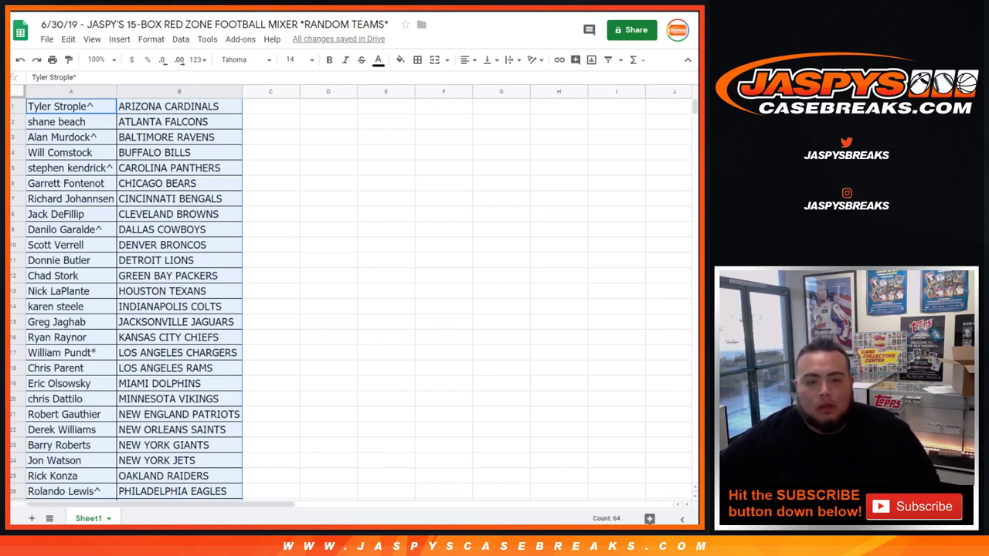
pyautogui.scroll(-1, 133, 297)
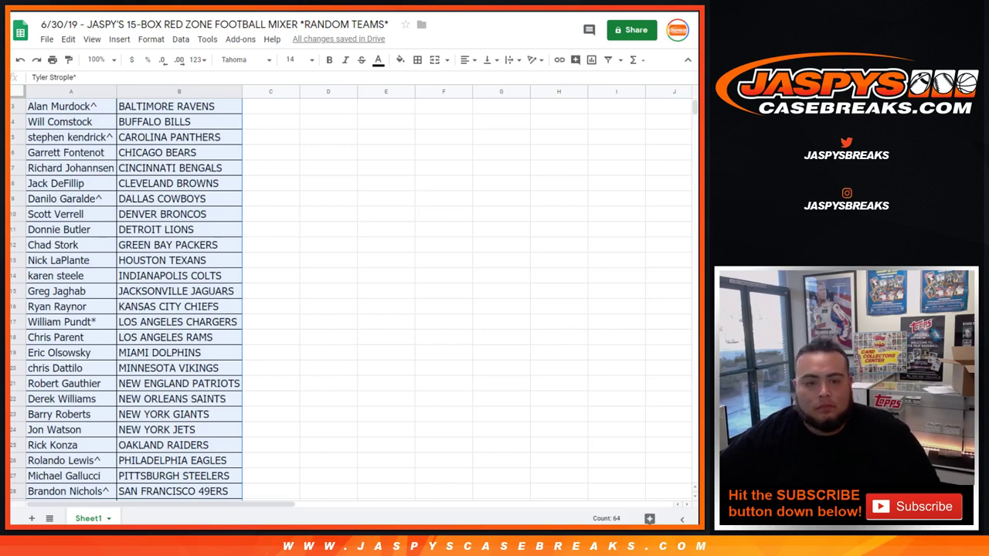
pyautogui.scroll(-1, 135, 299)
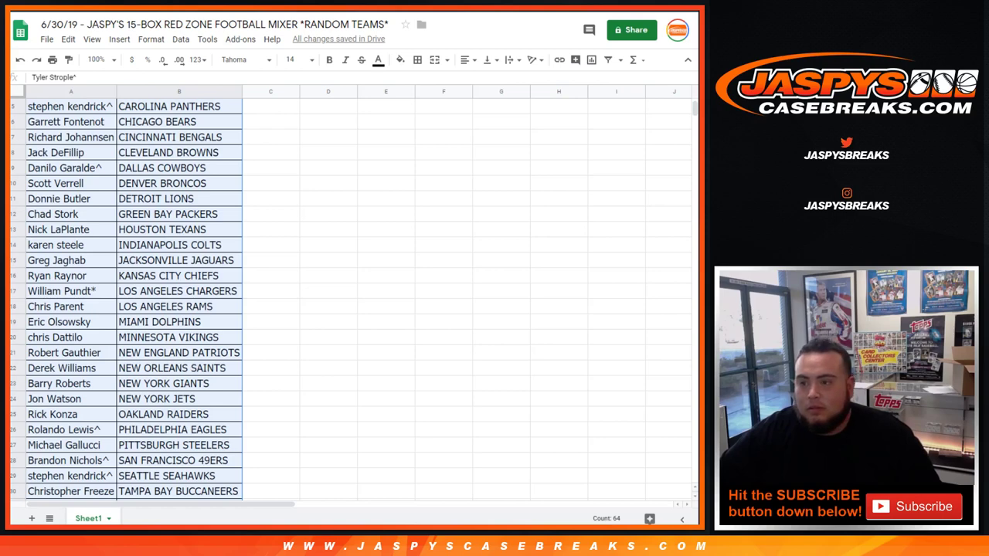
# Copy the Dallas Cowboys owner's name onto the Seattle Seahawks row (A29), appending '+'
pyautogui.click(70, 168)
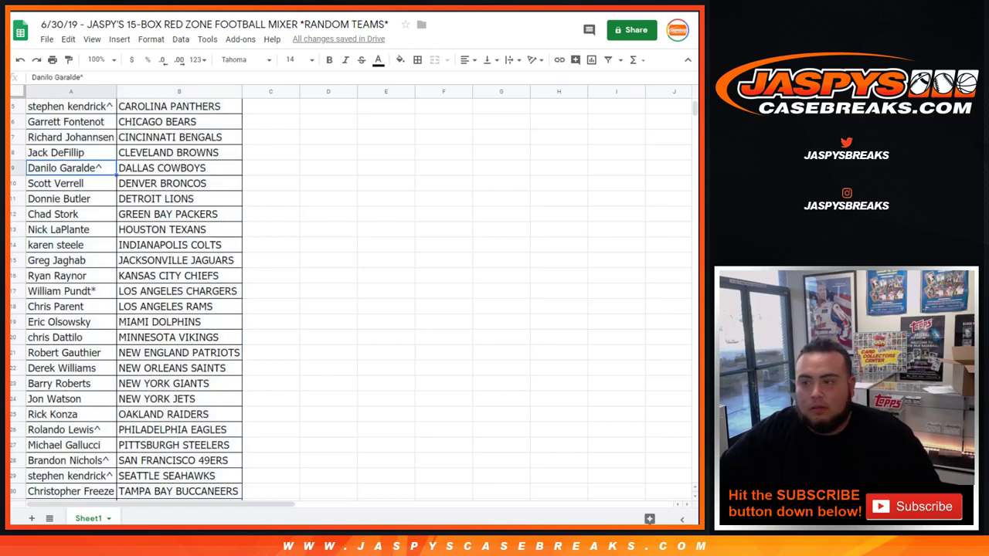
pyautogui.rightClick(89, 167)
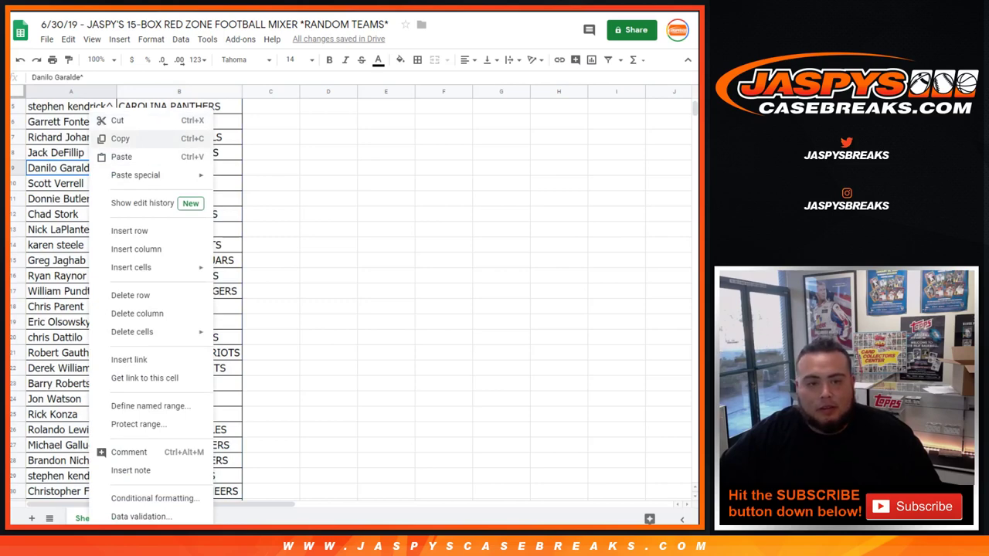
pyautogui.click(120, 138)
pyautogui.scroll(-2, 132, 293)
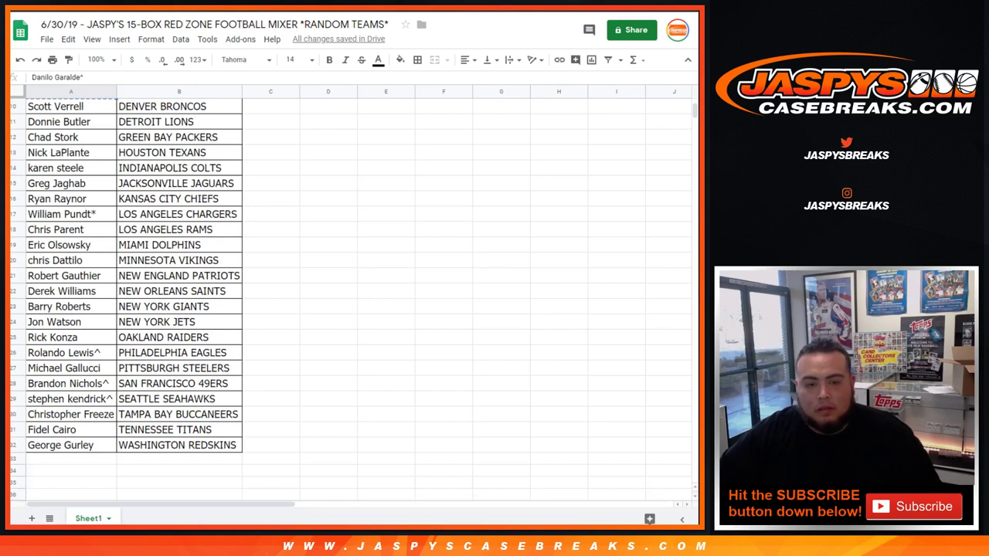
pyautogui.click(70, 399)
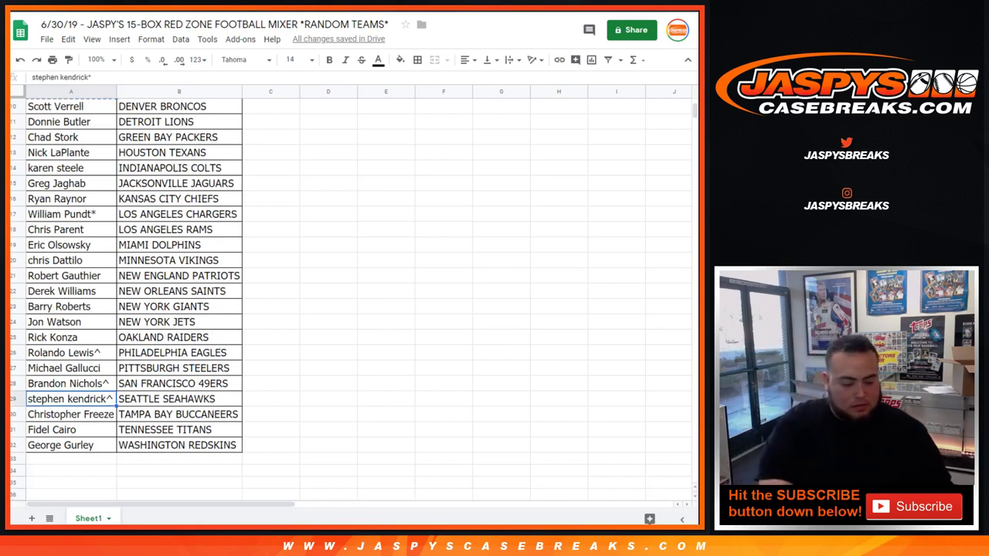
pyautogui.hotkey('ctrl', 'v')
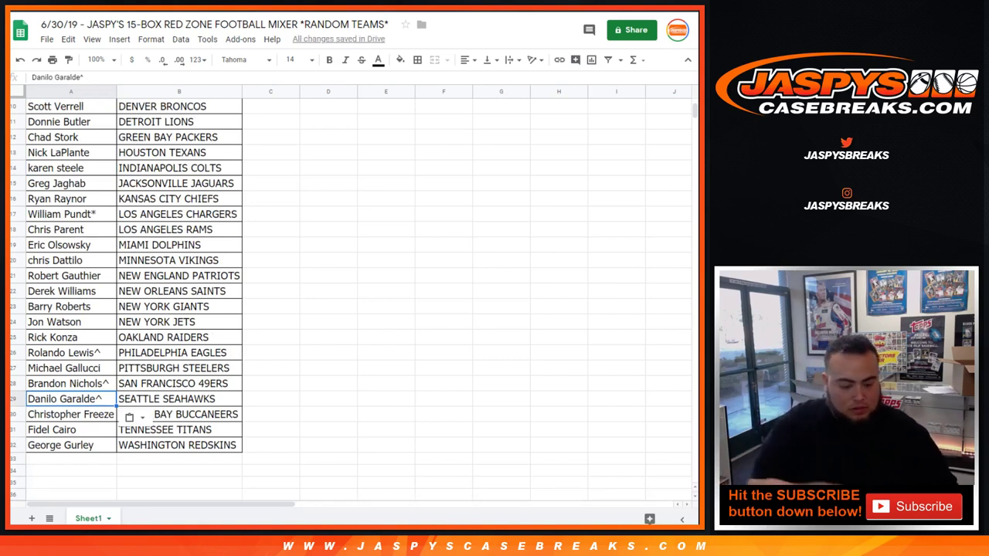
pyautogui.press('Return')
pyautogui.write('+')
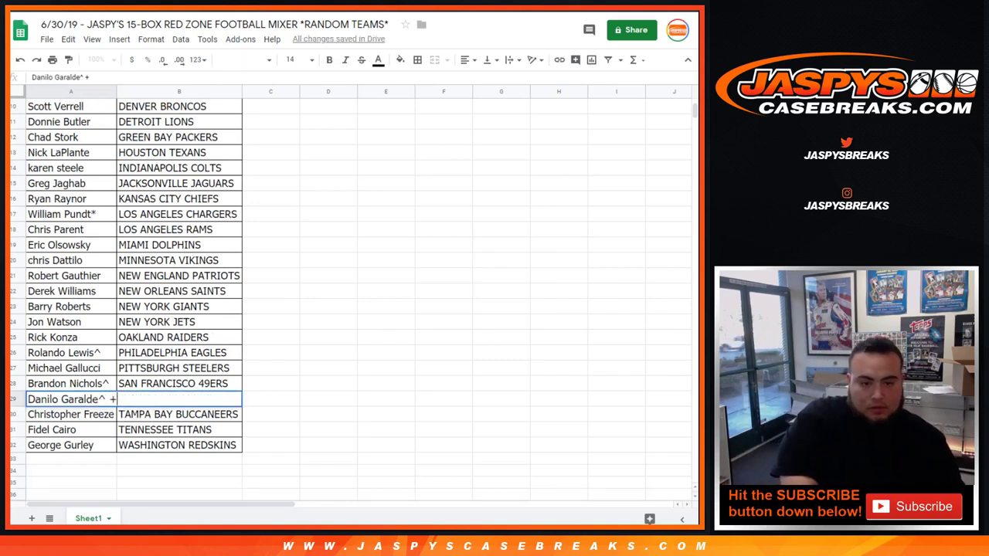
pyautogui.press('Return')
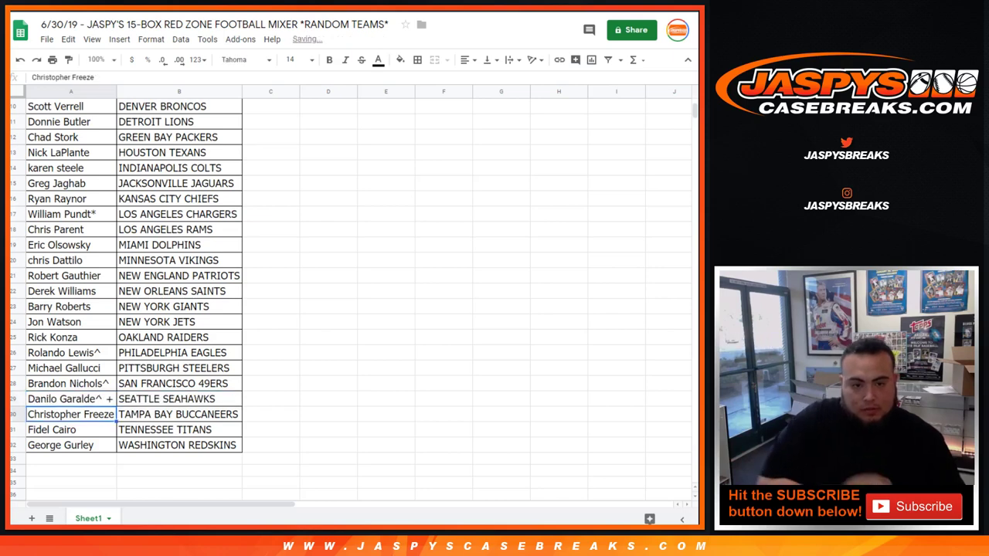
# Copy row 5's name onto the Dallas Cowboys row with '+', refit column A, and open print settings
pyautogui.scroll(3, 126, 301)
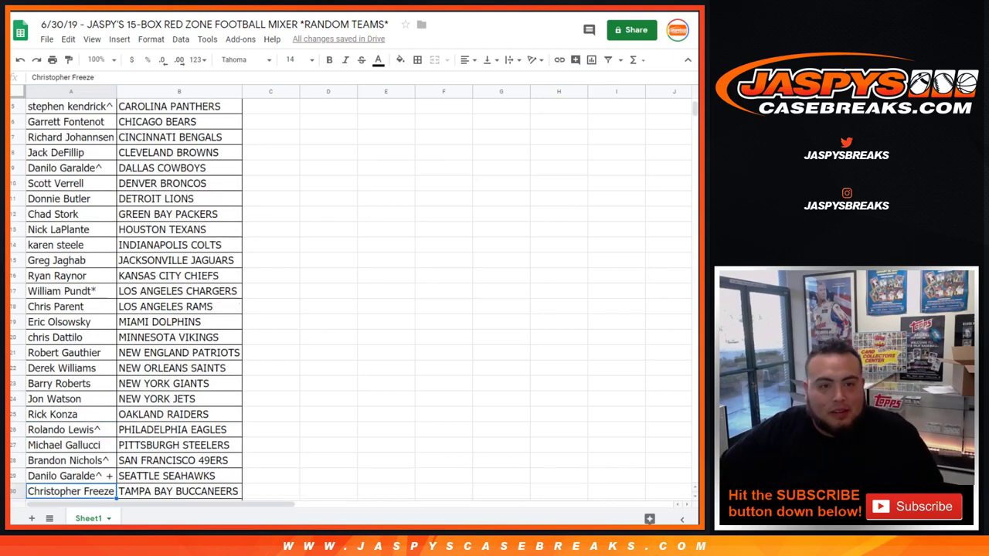
pyautogui.rightClick(82, 168)
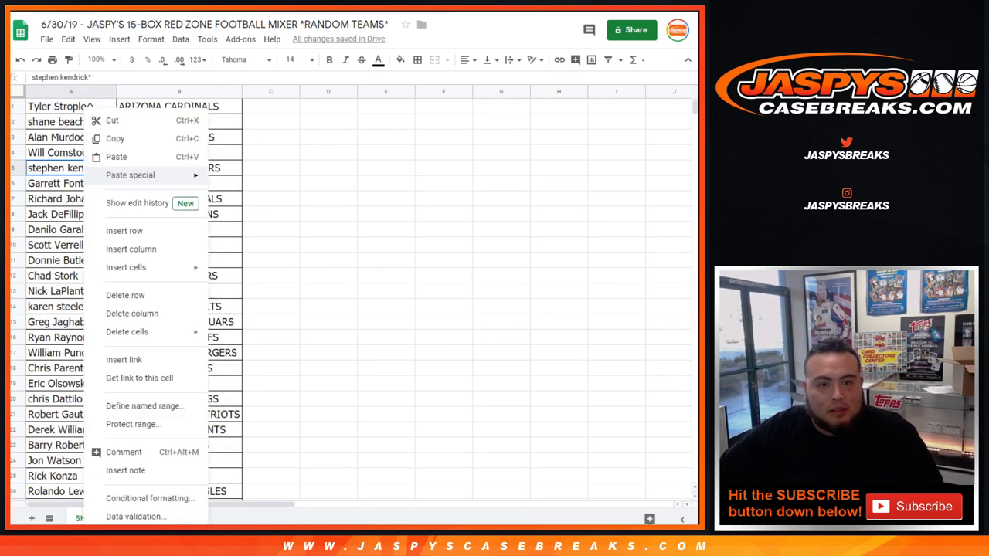
pyautogui.click(109, 137)
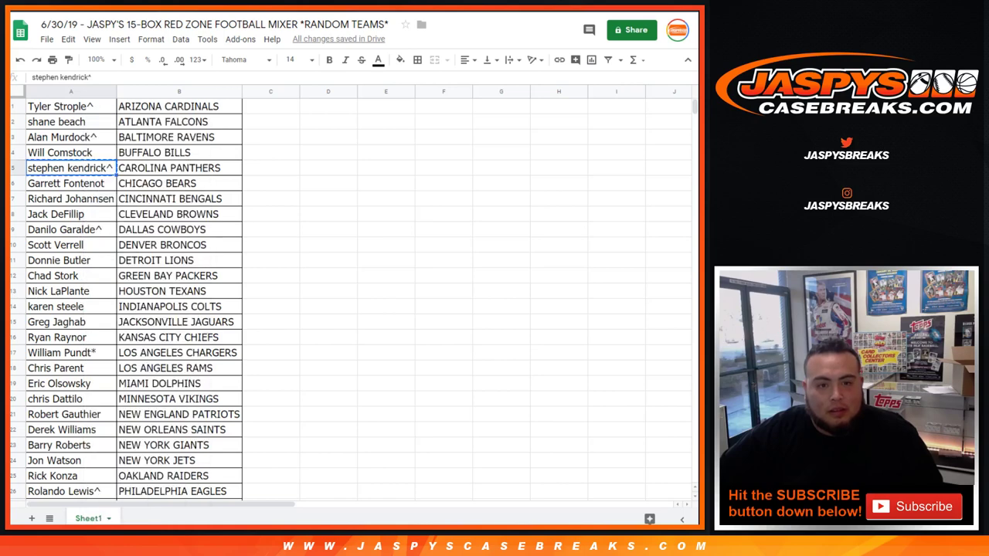
pyautogui.click(70, 230)
pyautogui.hotkey('ctrl', 'v')
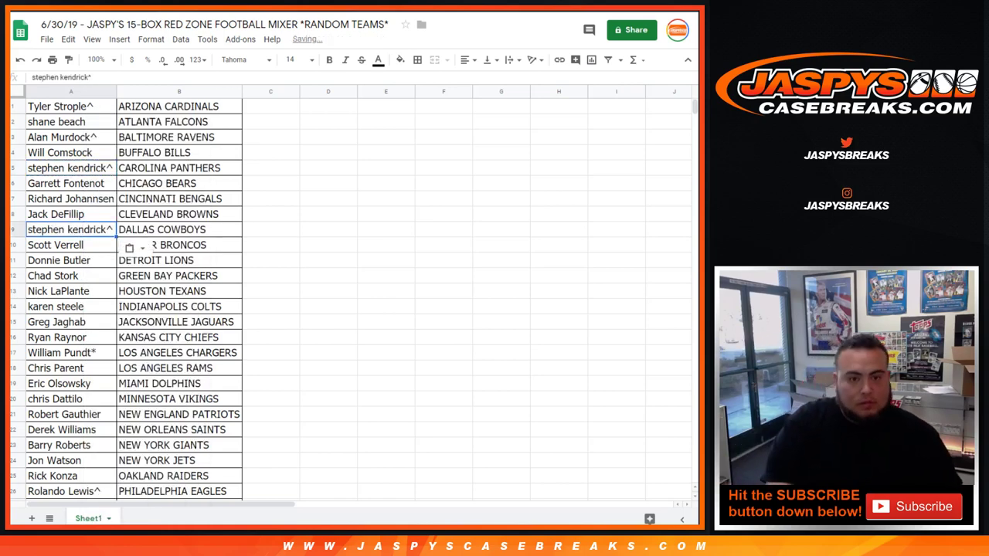
pyautogui.press('Return')
pyautogui.write('+')
pyautogui.press('Return')
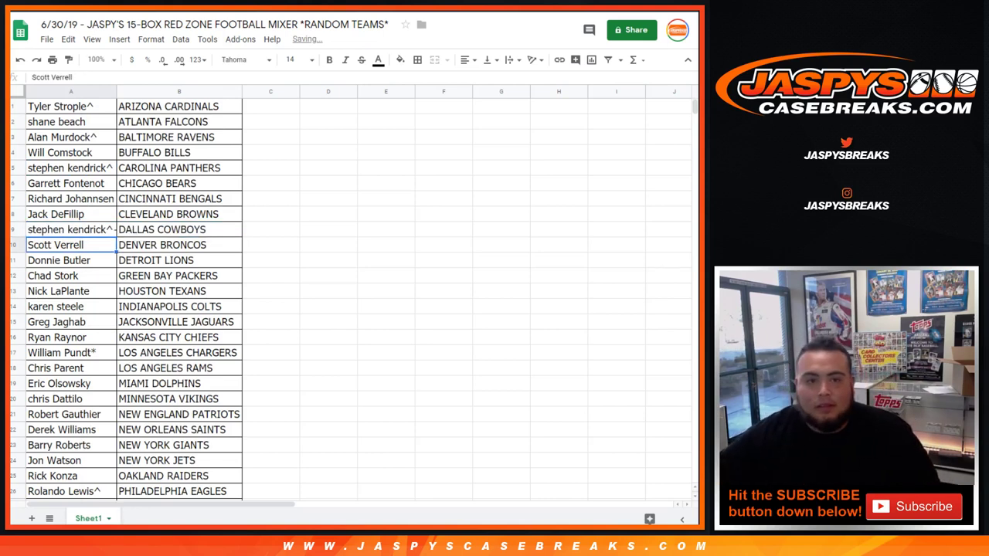
pyautogui.doubleClick(116, 91)
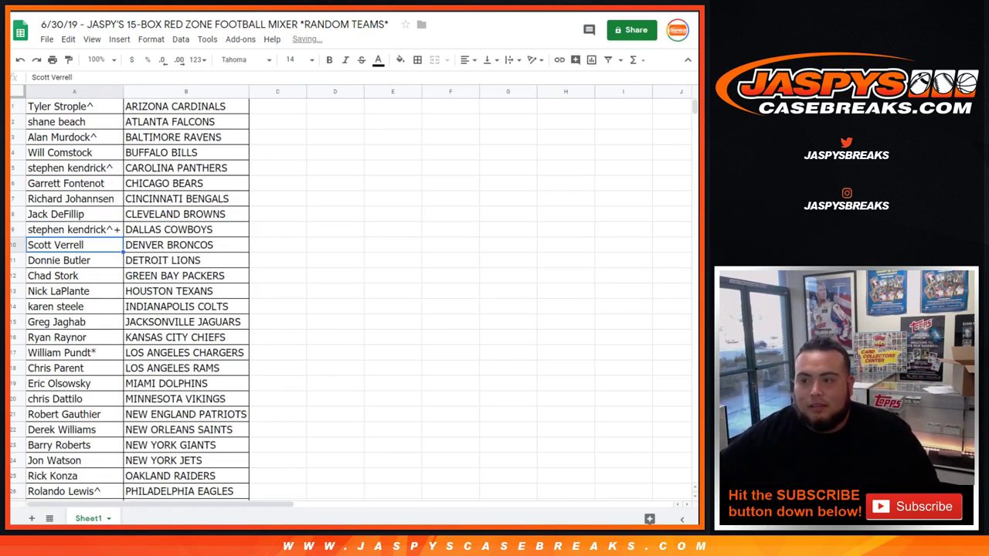
pyautogui.hotkey('ctrl', 'p')
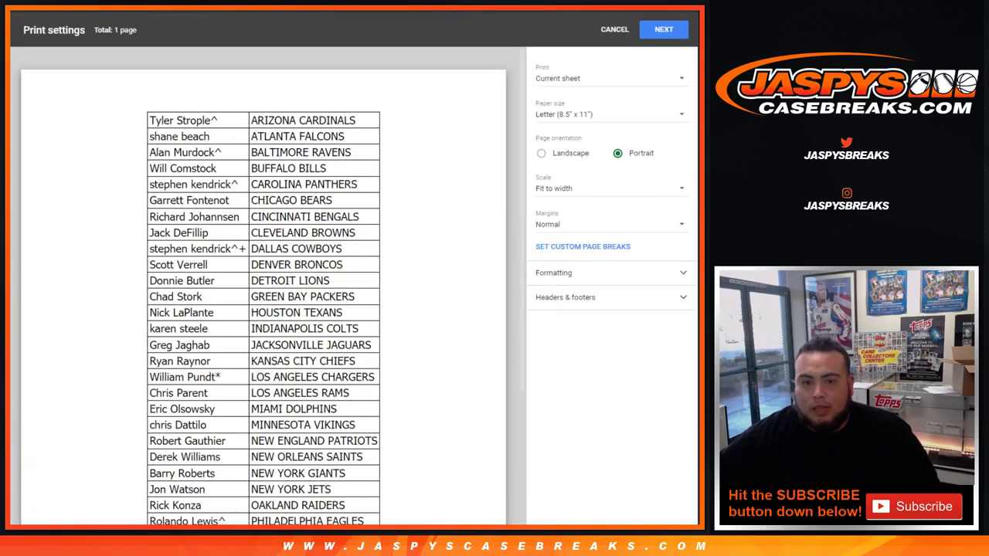
# Add the workbook title as the page header and send the sheet to the printer
pyautogui.click(565, 296)
pyautogui.click(541, 342)
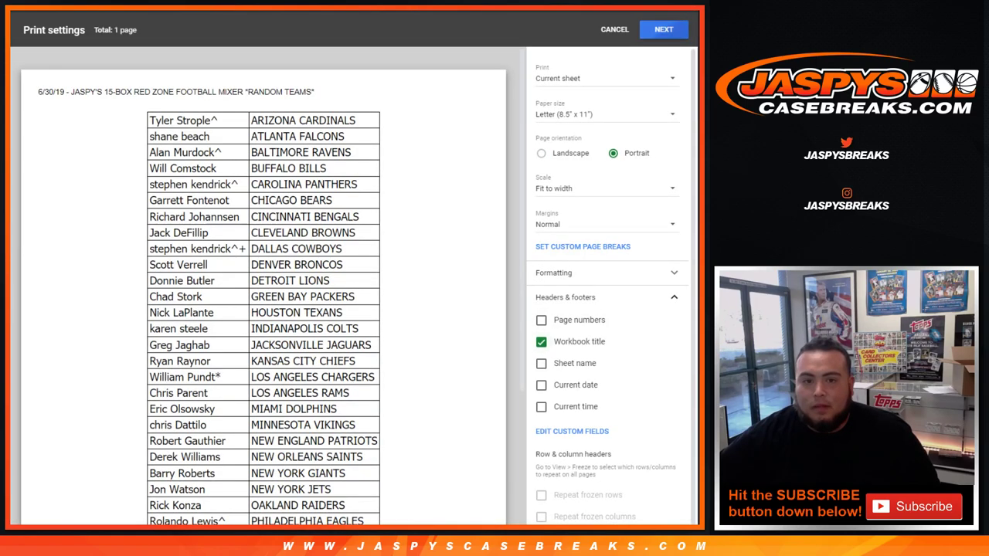
pyautogui.click(664, 29)
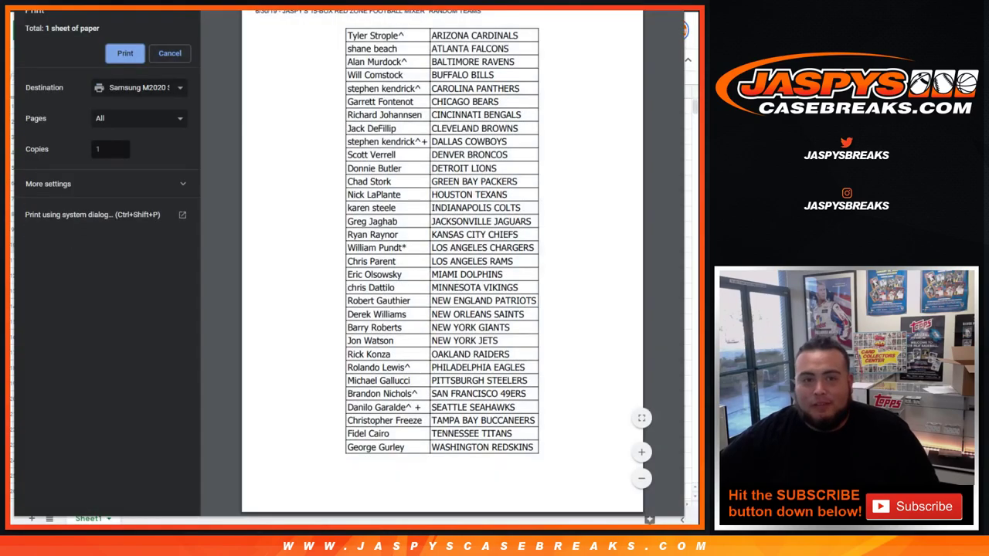
pyautogui.click(124, 52)
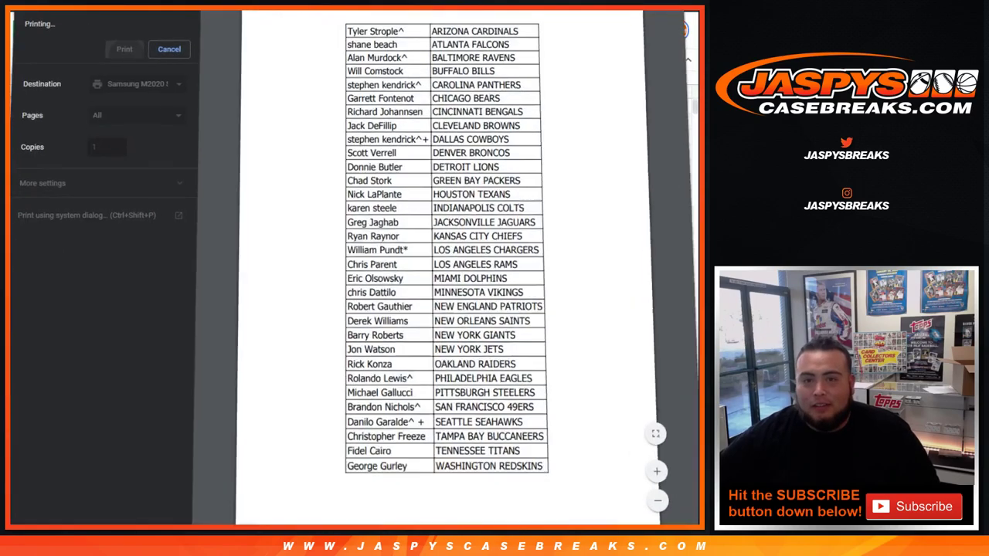